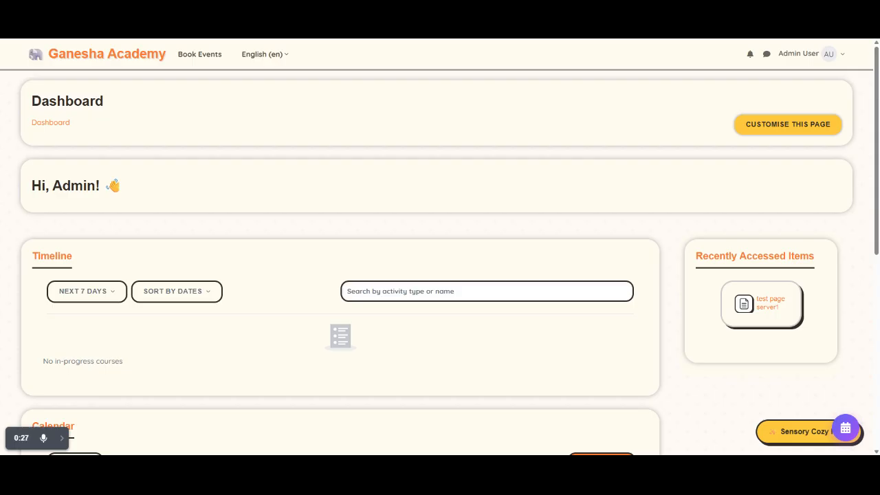
# Step: Open the Onsite Event Booking portal and look over the available events, their plans and the existing bookings
pyautogui.click(843, 427)
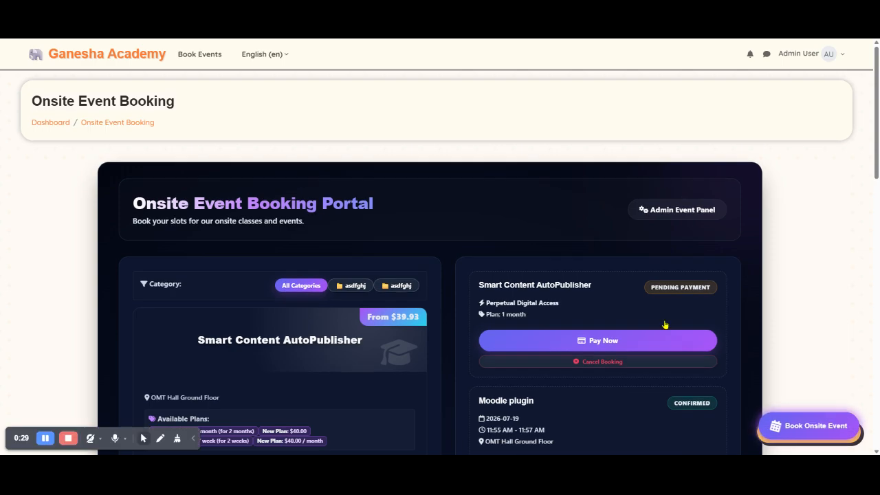
pyautogui.scroll(-3, 467, 271)
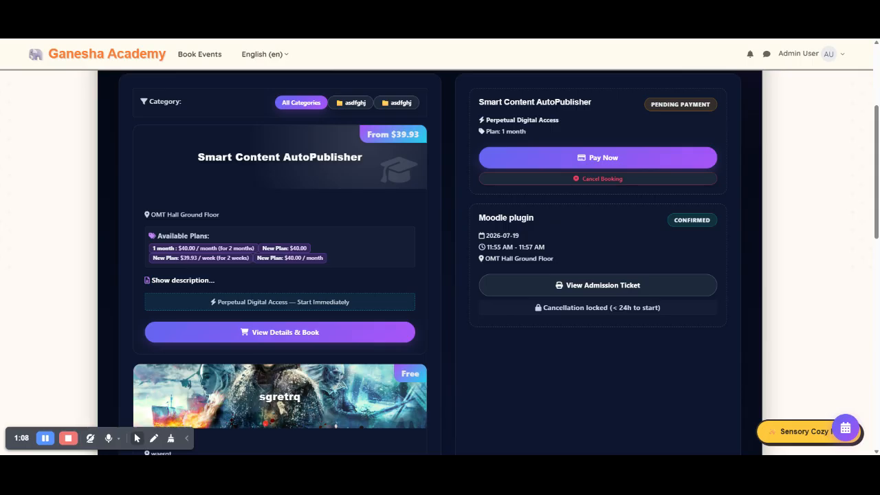
pyautogui.scroll(3, 414, 217)
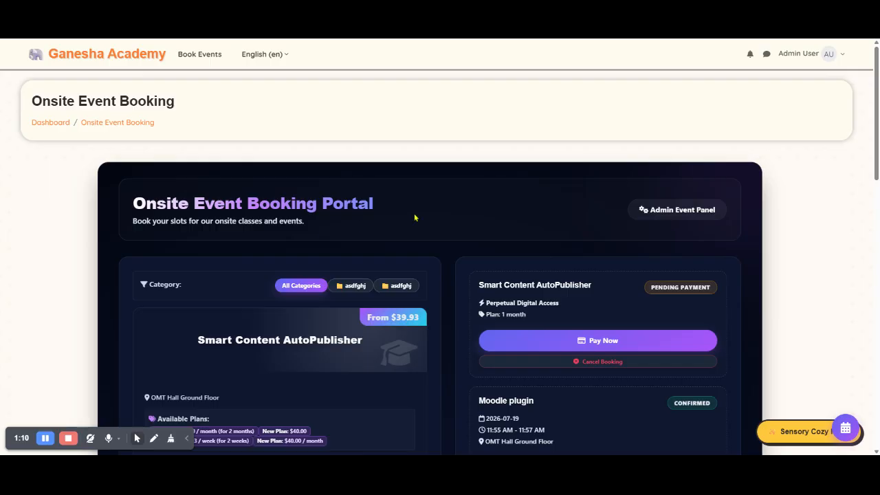
pyautogui.scroll(-2, 415, 218)
pyautogui.scroll(2, 652, 200)
pyautogui.scroll(-2, 652, 199)
pyautogui.click(189, 442)
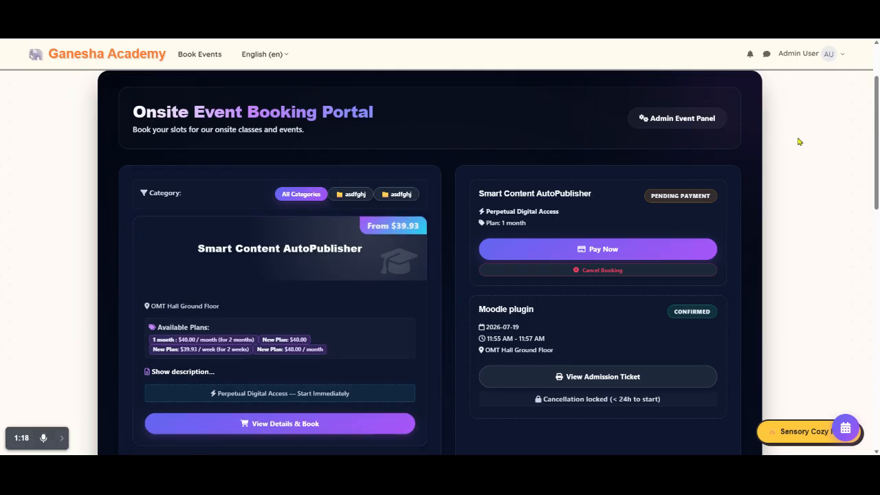
# Step: Open the Admin Event Panel and look through the list of active onsite events
pyautogui.scroll(-2, 465, 211)
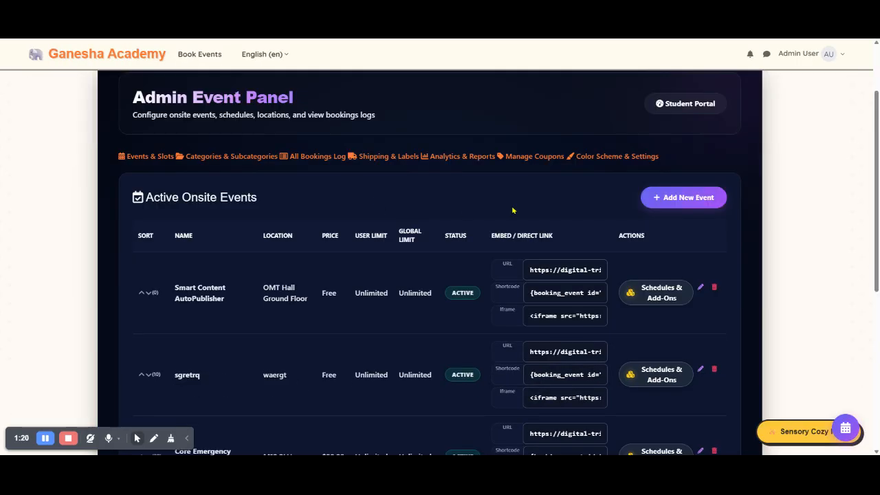
pyautogui.scroll(-2, 869, 209)
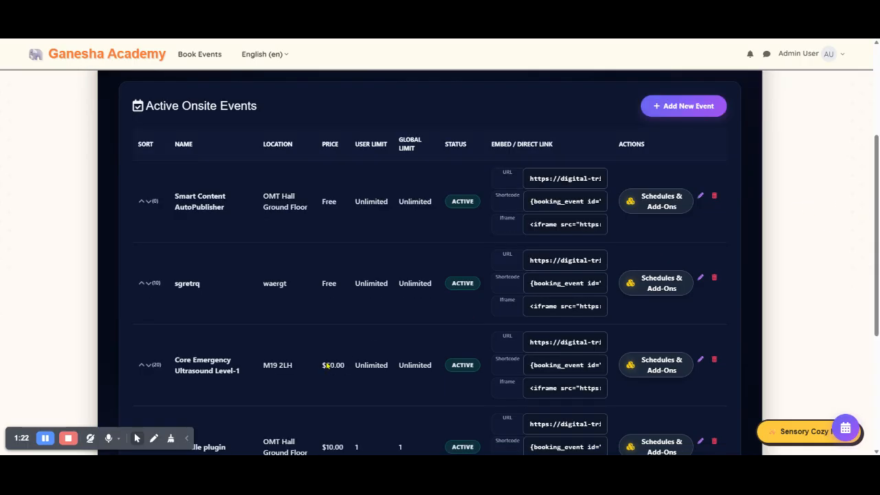
pyautogui.scroll(4, 60, 272)
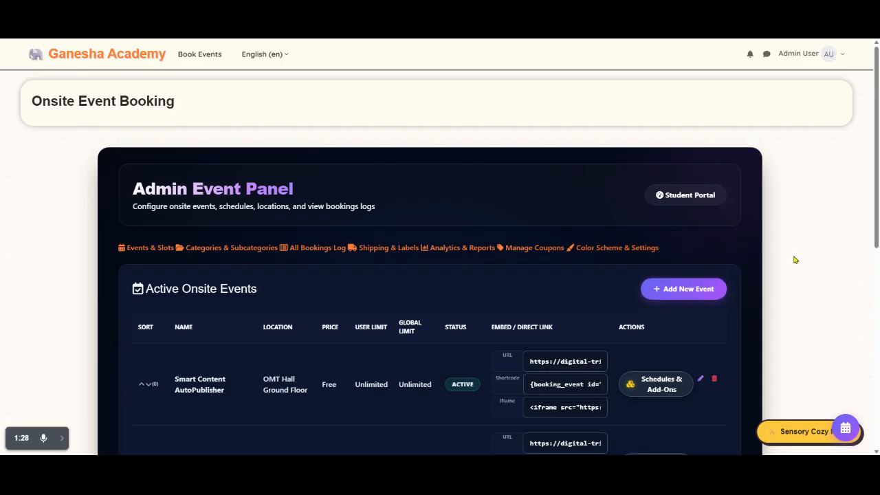
# Step: Start creating a new onsite event and activate its event name field for entry
pyautogui.click(688, 288)
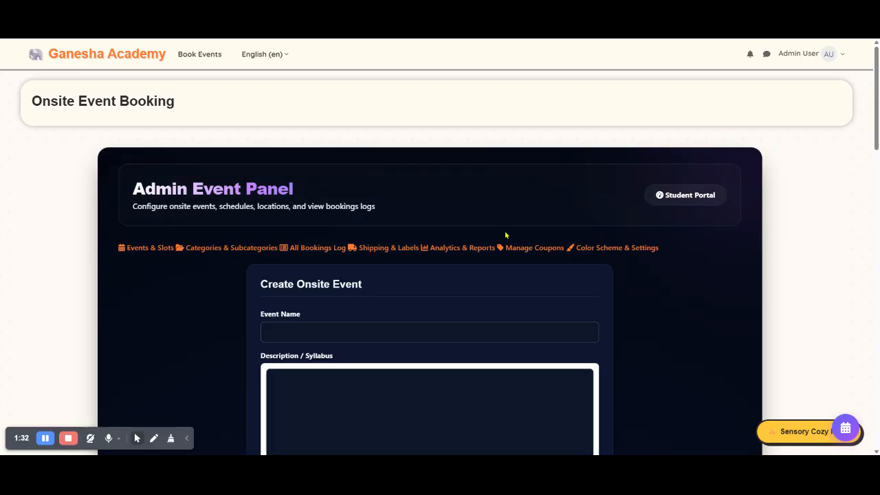
pyautogui.scroll(-2, 509, 235)
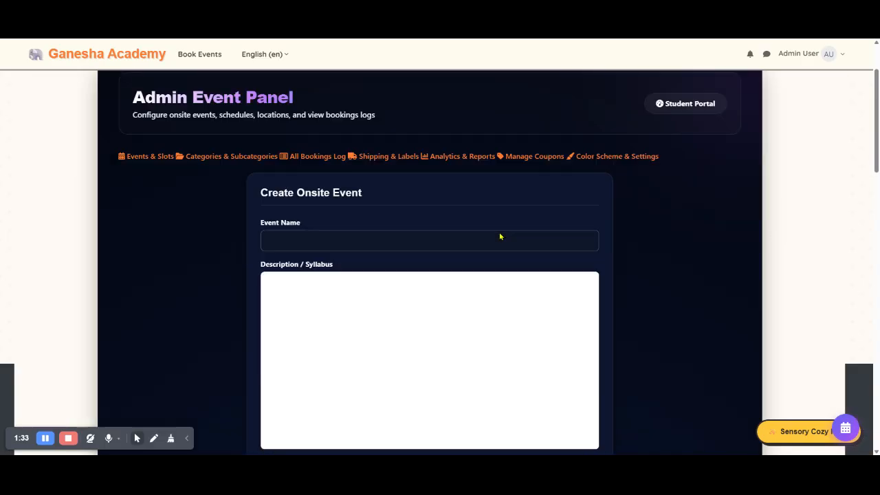
pyautogui.click(354, 244)
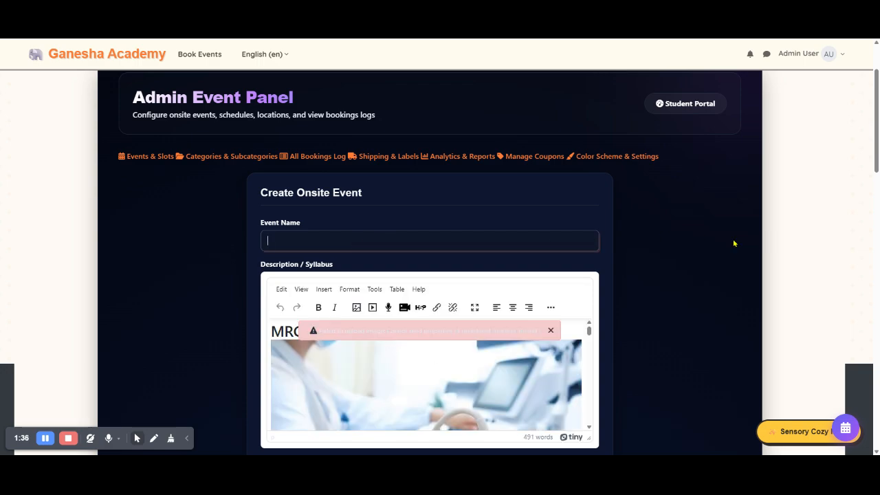
# Step: Examine the new event's description editor, banner image, physical location and category options
pyautogui.scroll(-4, 682, 252)
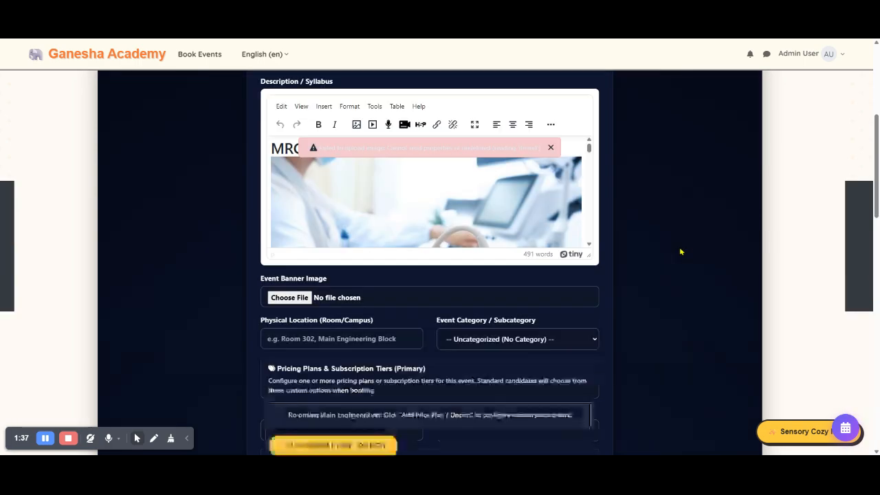
pyautogui.click(416, 200)
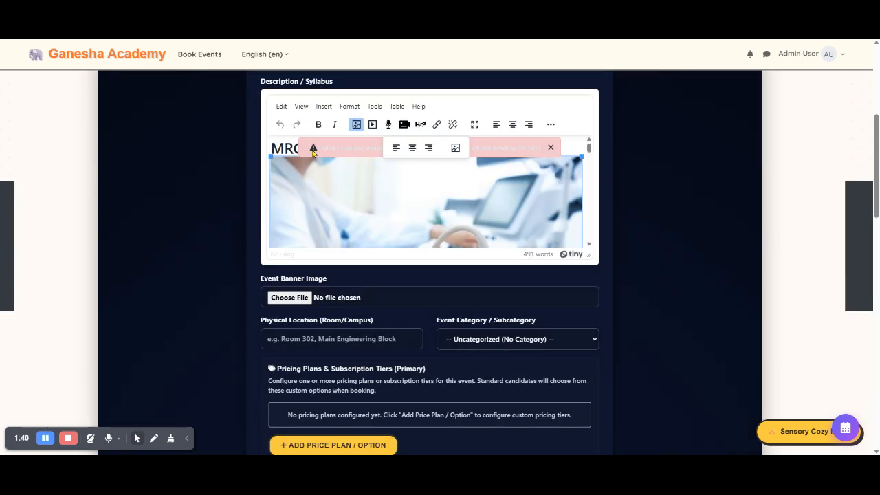
pyautogui.scroll(-2, 497, 218)
pyautogui.scroll(-2, 613, 210)
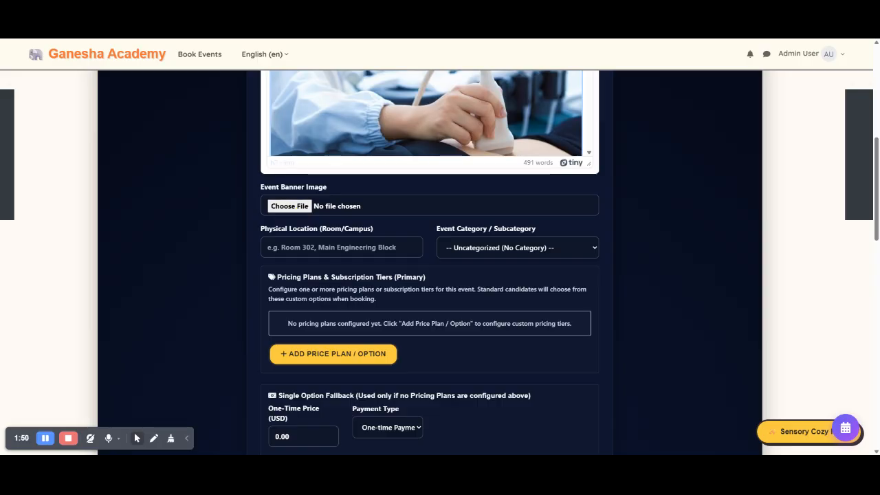
pyautogui.click(186, 440)
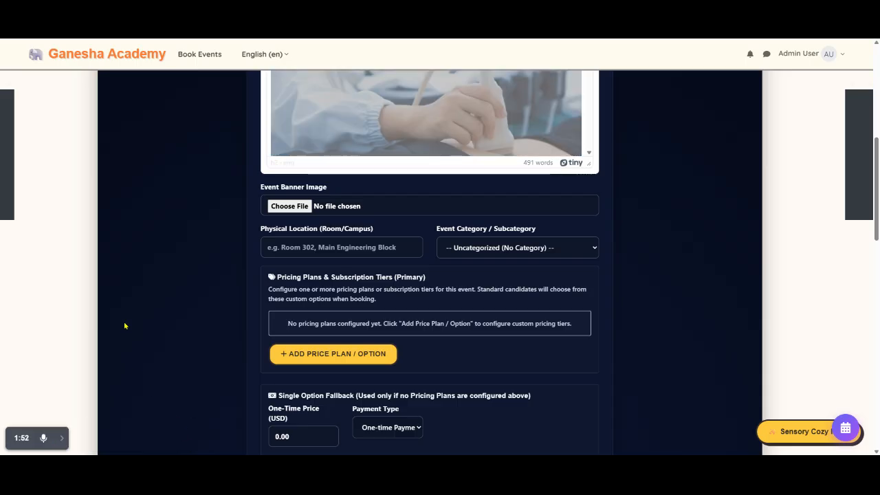
pyautogui.click(511, 251)
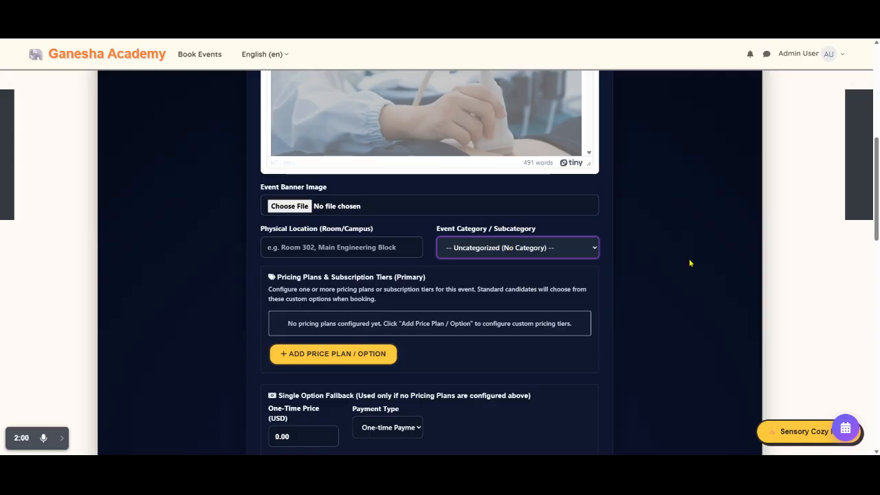
pyautogui.scroll(-2, 690, 261)
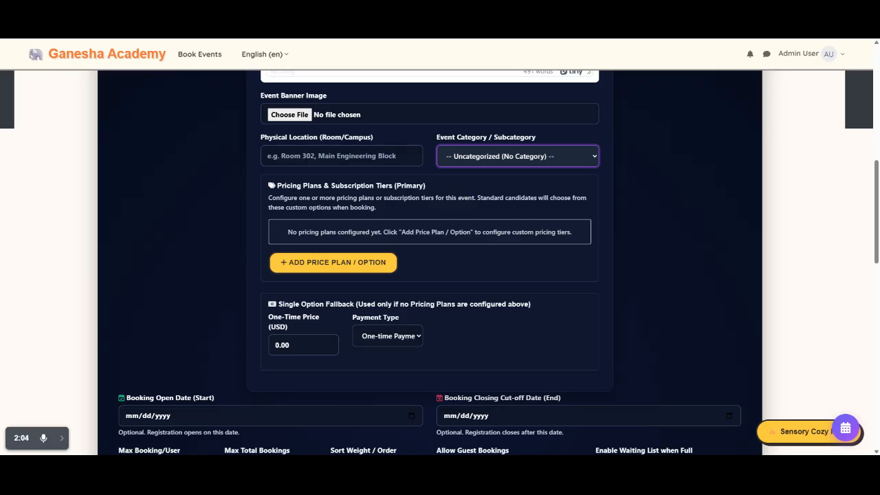
pyautogui.click(492, 242)
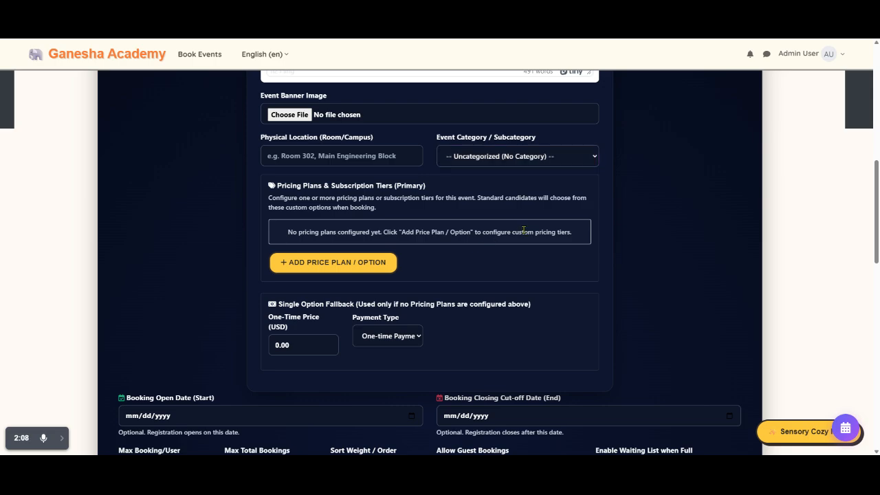
# Step: Add two pricing plans to the event, each priced 40.00 with a recurring subscription billed monthly
pyautogui.click(370, 267)
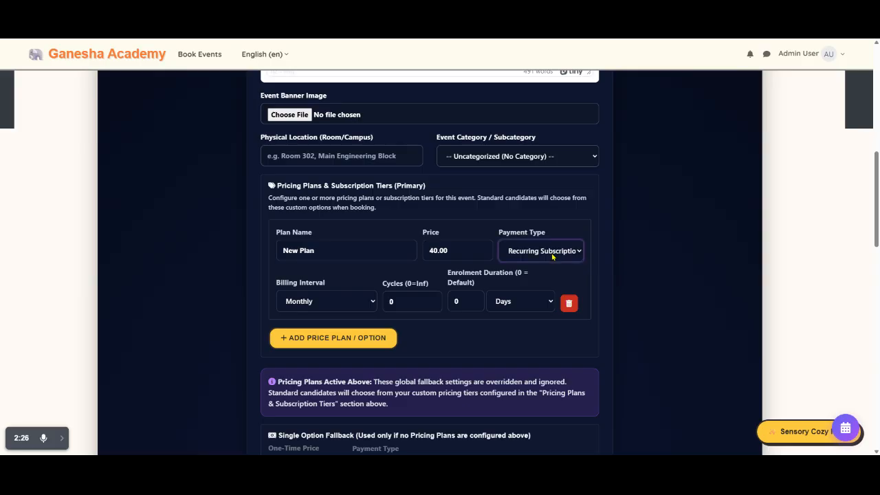
pyautogui.click(326, 307)
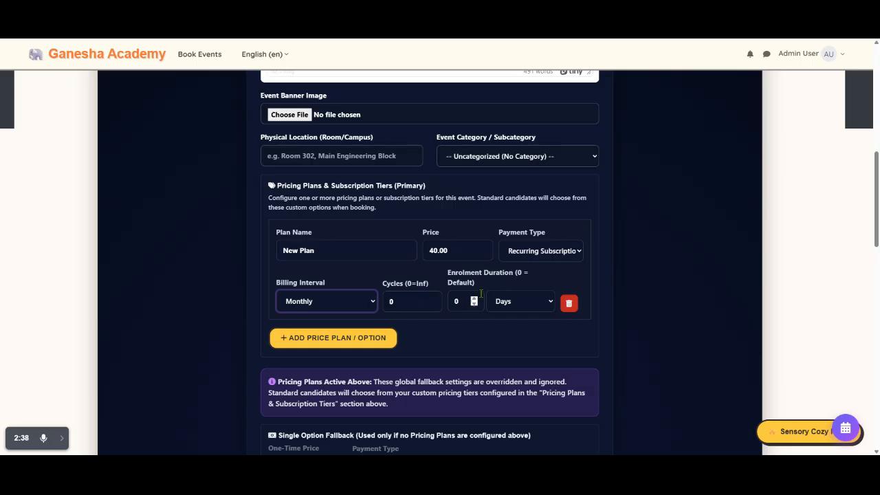
pyautogui.click(368, 346)
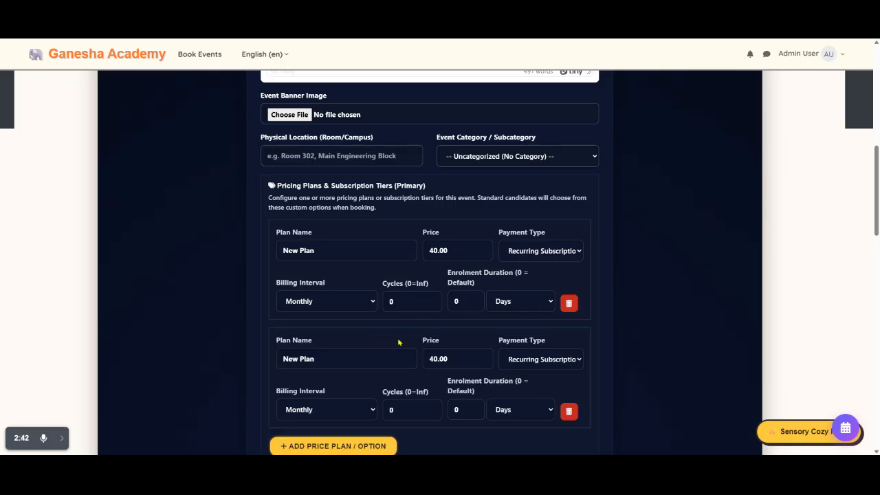
# Step: Examine the single option fallback, booking dates, booking limits, guest booking and waiting list settings
pyautogui.scroll(-1, 401, 342)
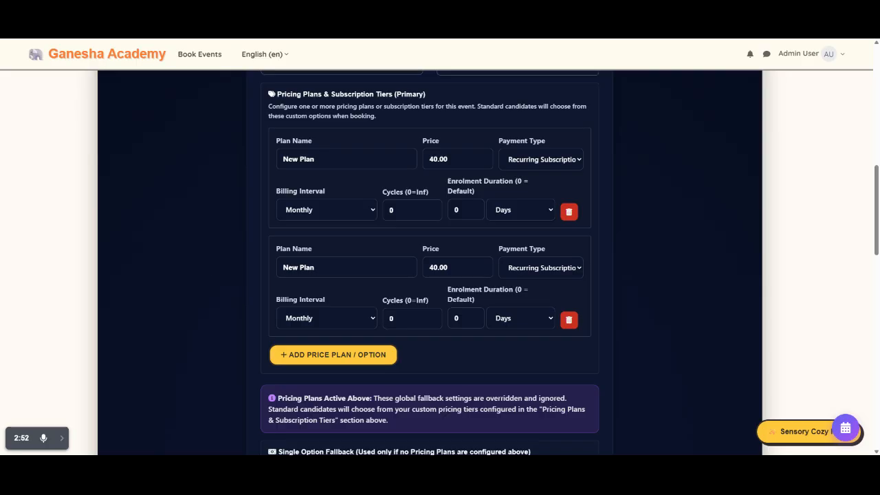
pyautogui.scroll(-3, 201, 286)
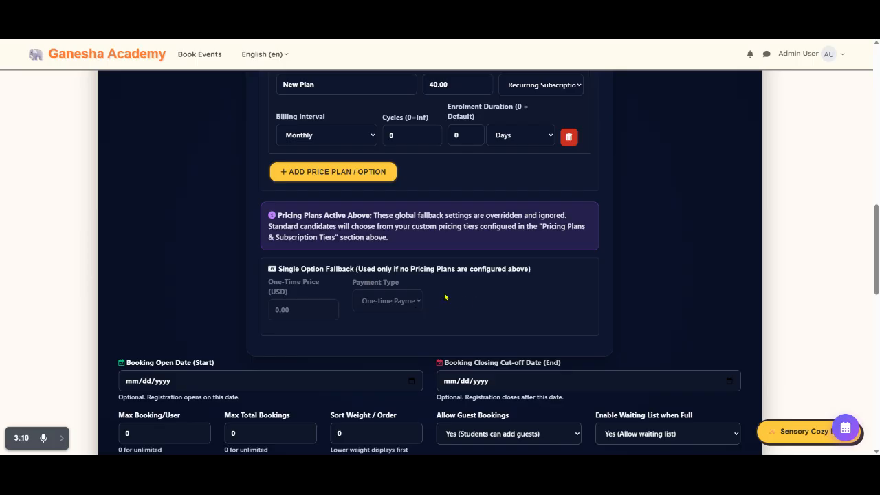
pyautogui.scroll(-2, 430, 278)
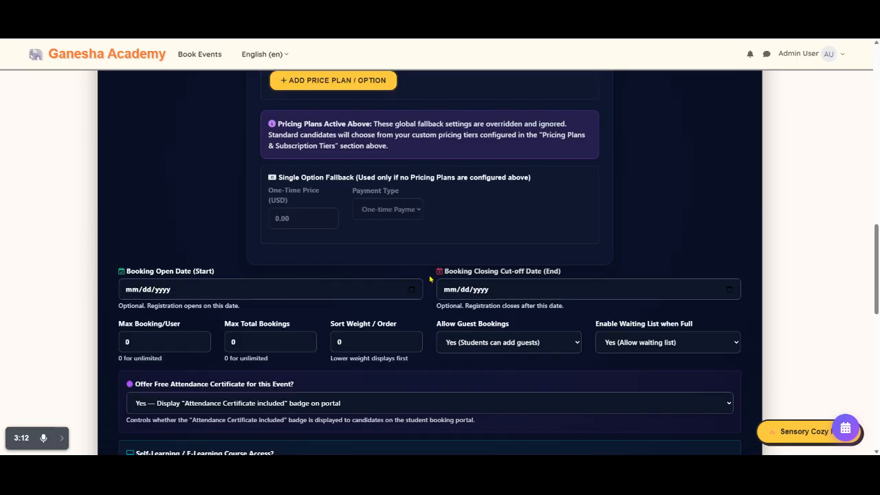
pyautogui.scroll(-2, 430, 279)
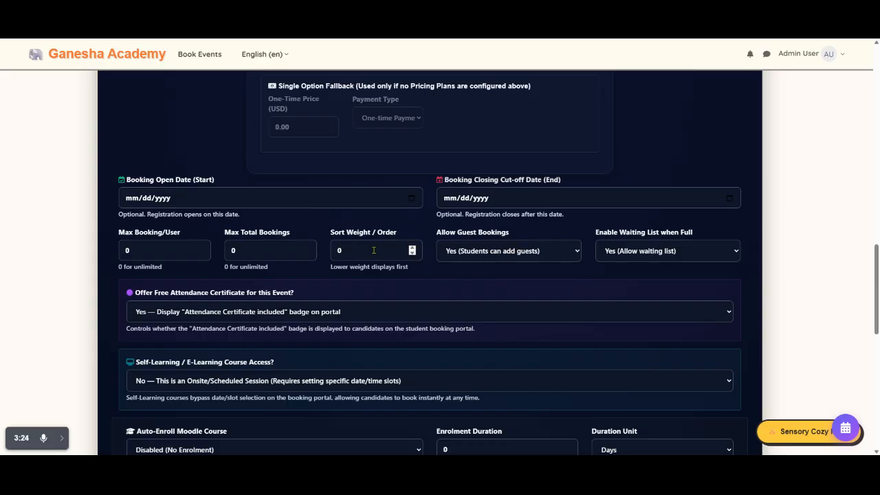
pyautogui.click(520, 253)
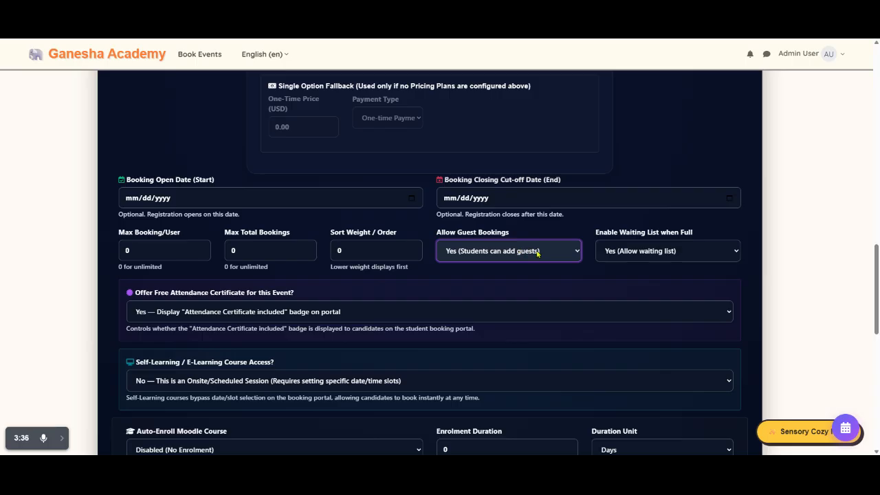
pyautogui.click(676, 253)
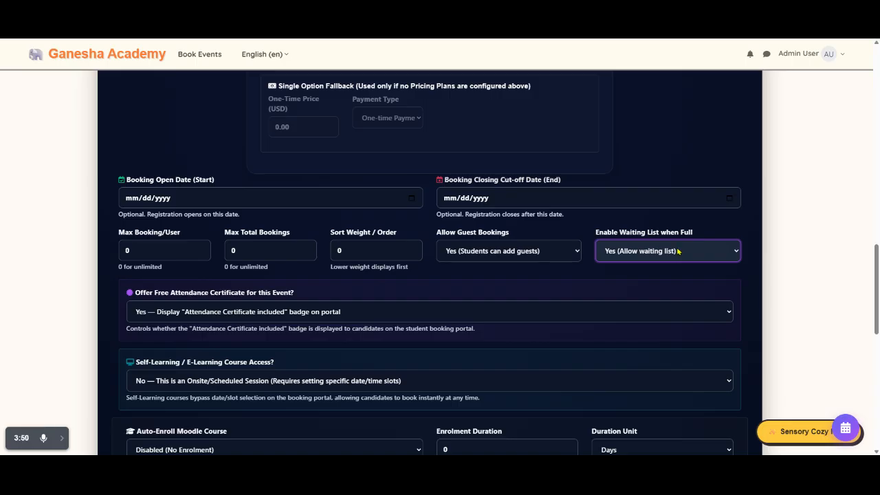
# Step: Examine the attendance certificate, self-learning access and Moodle auto-enrolment options of the event
pyautogui.scroll(-1, 540, 252)
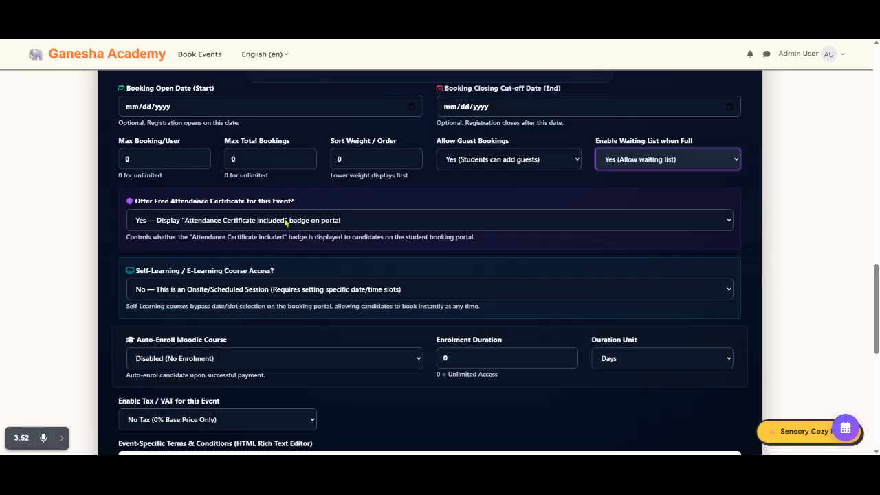
pyautogui.press('Tab')
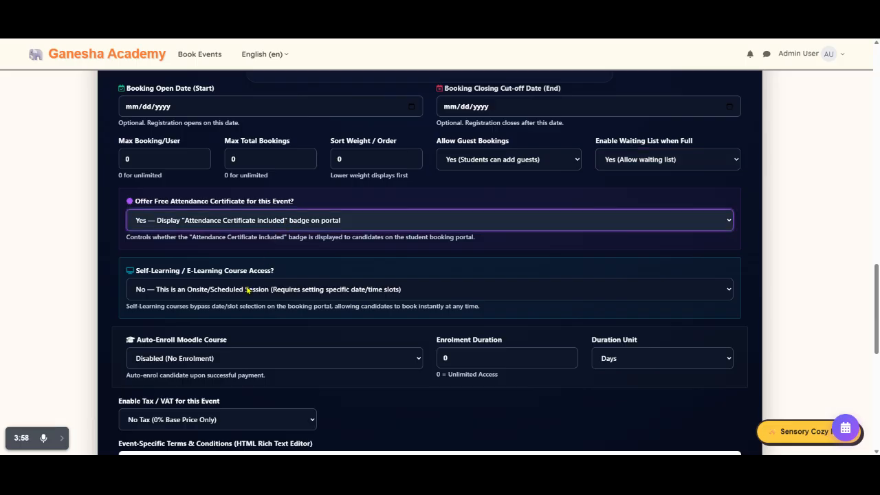
pyautogui.press('Tab')
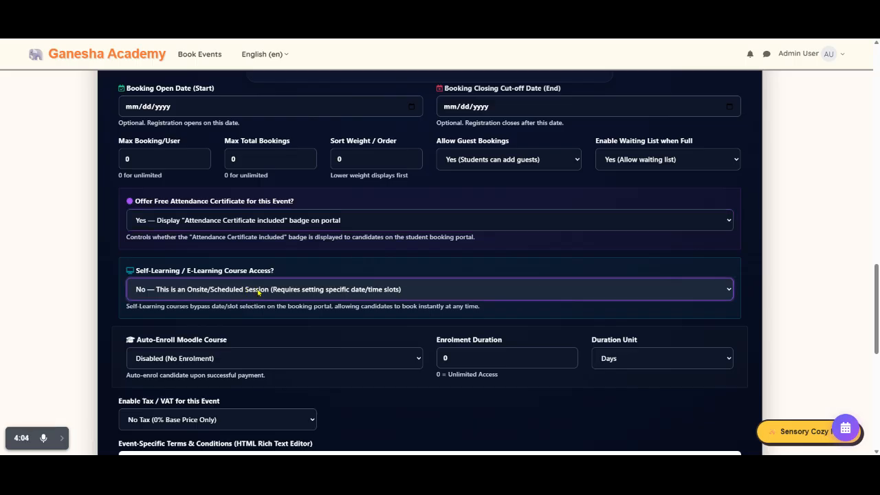
pyautogui.scroll(-2, 258, 292)
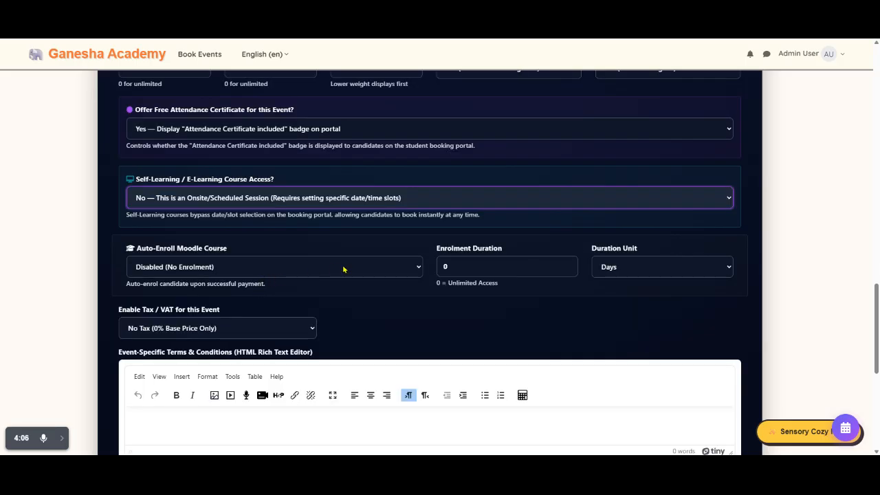
pyautogui.click(276, 272)
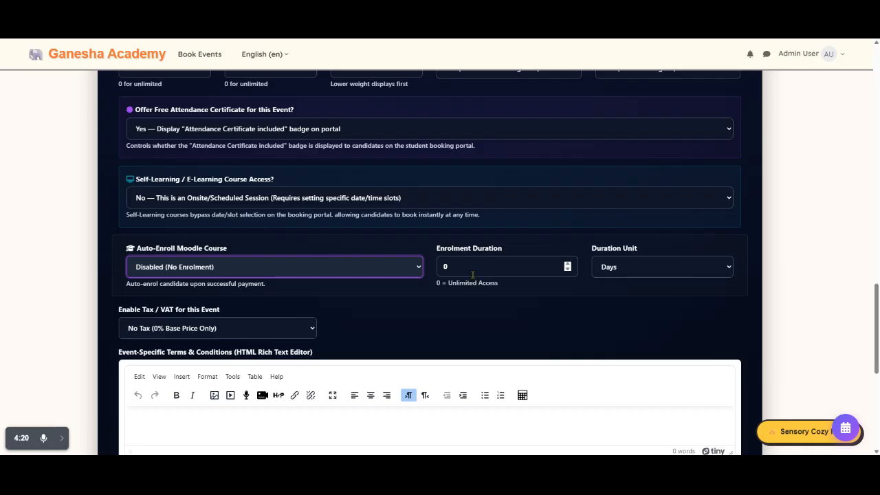
# Step: Enable tax for the event with the option "Yes (Add Tax / VAT Top-Up)"
pyautogui.scroll(-2, 347, 289)
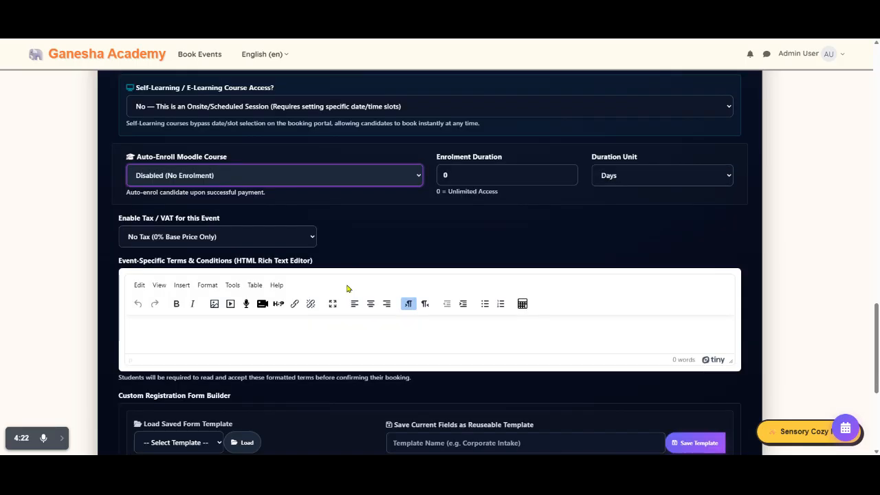
pyautogui.click(312, 238)
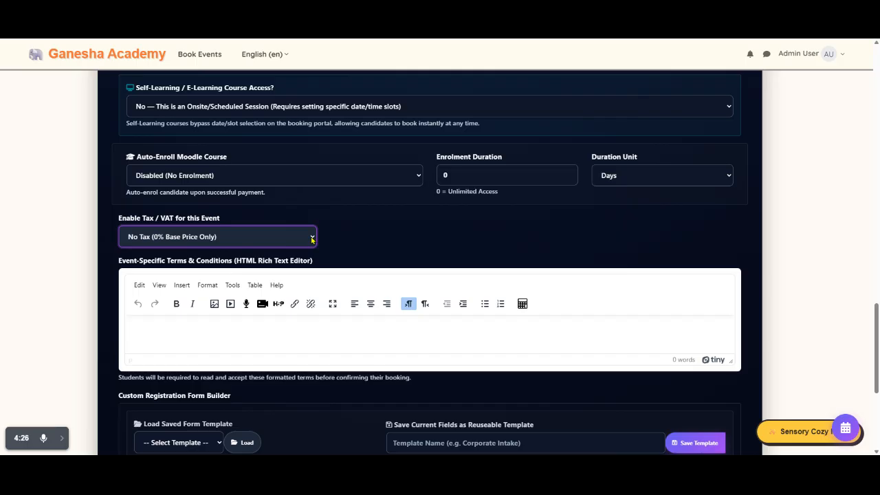
pyautogui.click(279, 252)
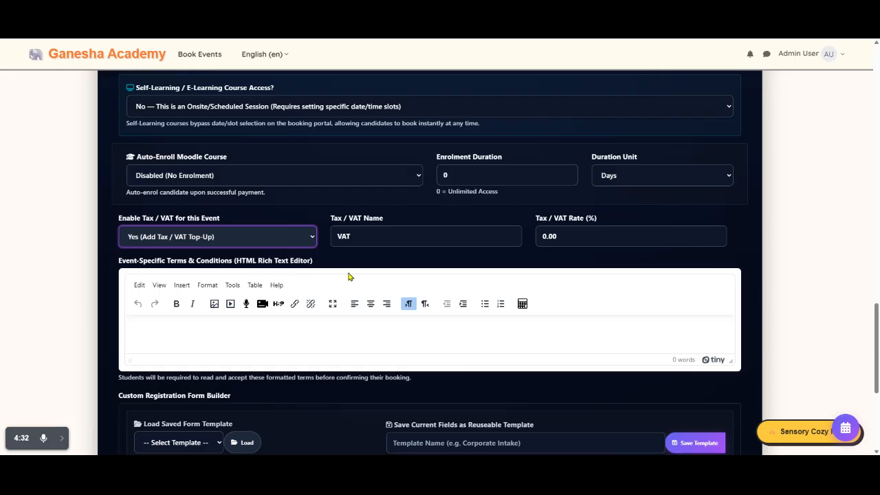
pyautogui.scroll(-1, 346, 277)
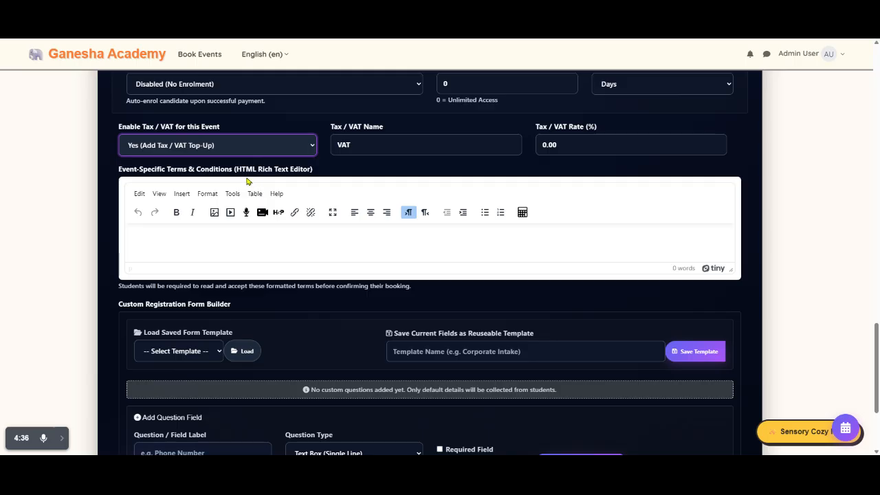
# Step: Add a required single-line text question labelled "whatsapp" to the event's custom registration form
pyautogui.scroll(-1, 341, 243)
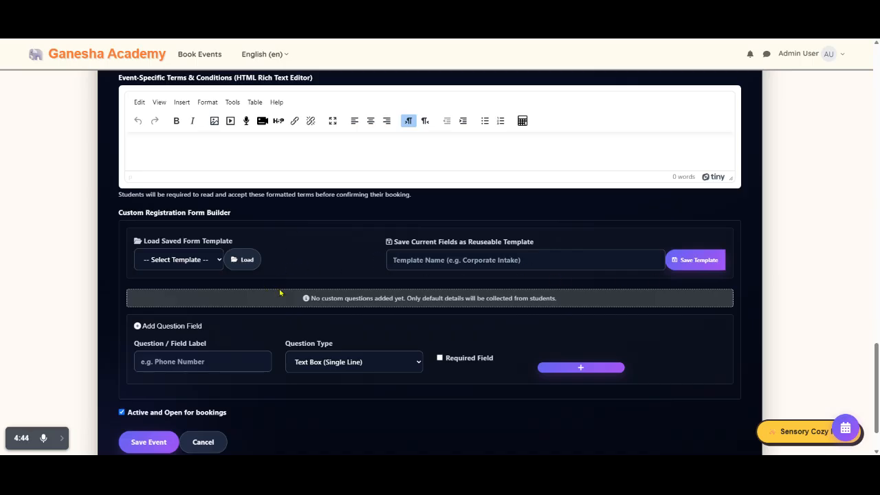
pyautogui.scroll(-2, 492, 333)
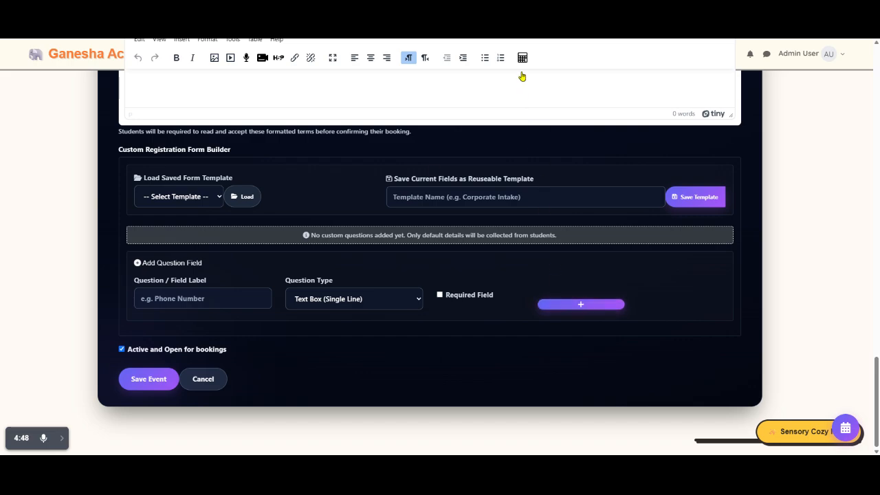
pyautogui.click(208, 297)
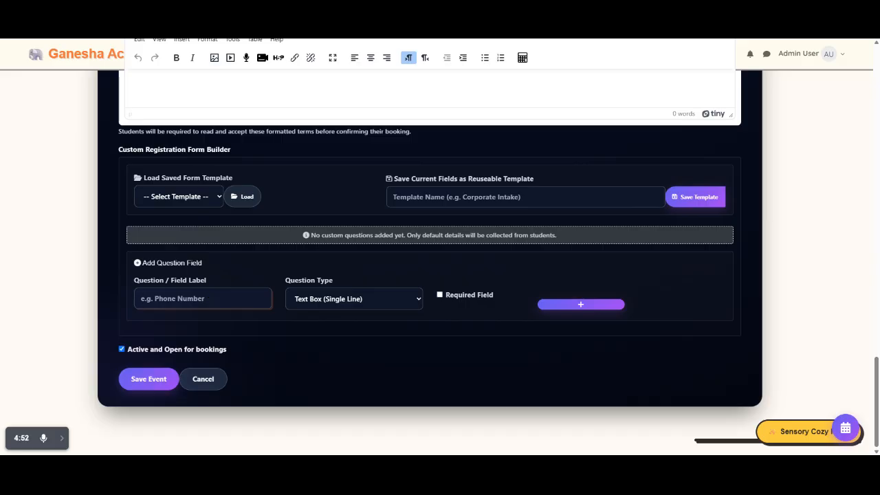
pyautogui.write('whatsapp')
pyautogui.click(344, 307)
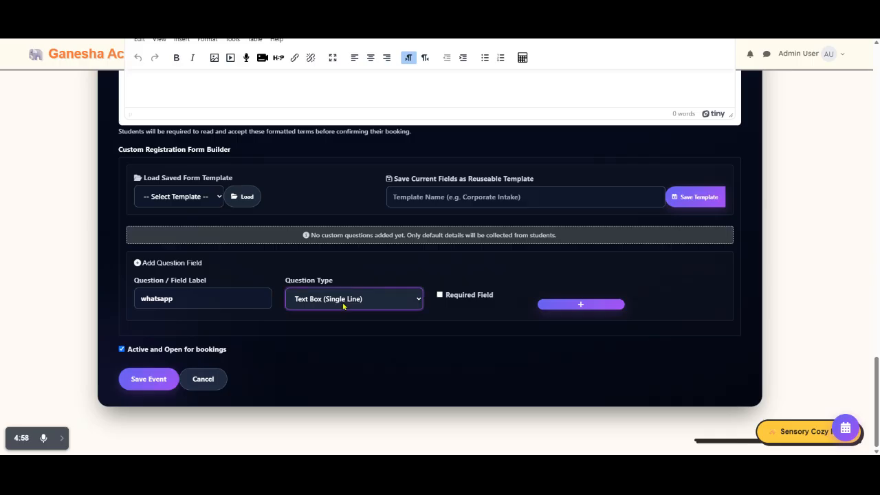
pyautogui.click(441, 296)
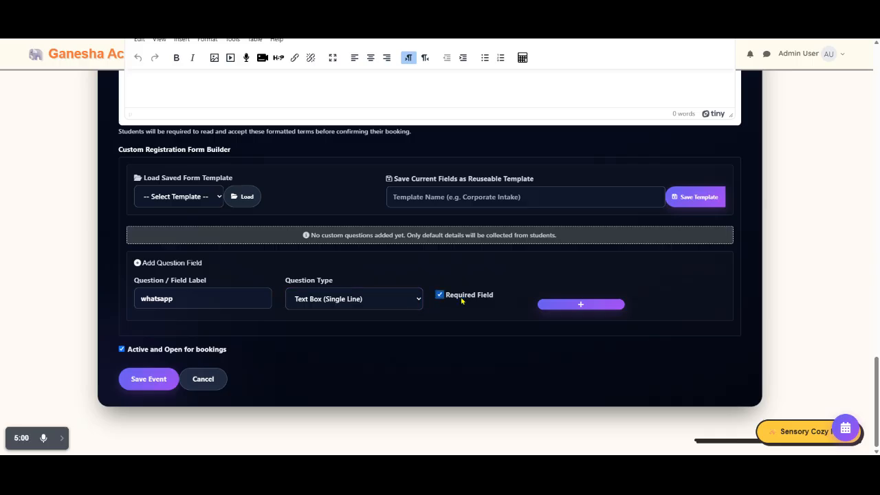
pyautogui.click(581, 307)
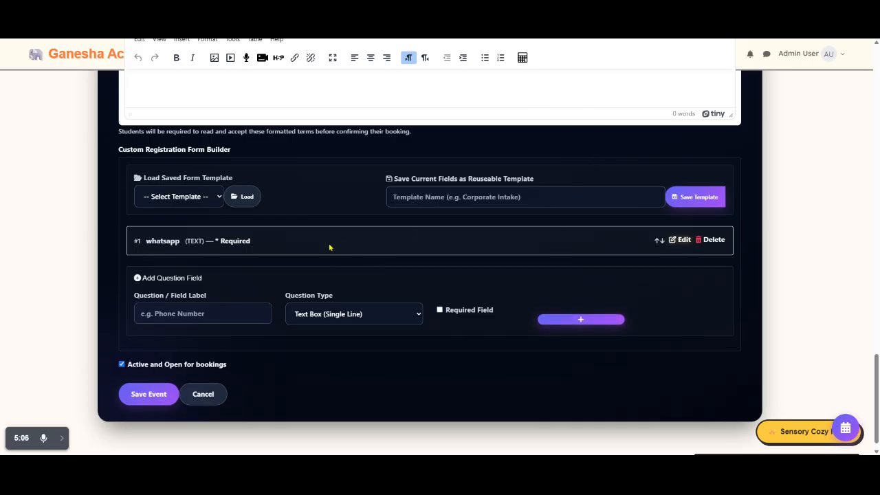
# Step: Load the saved form template "jmd" into the event's custom registration form
pyautogui.click(216, 202)
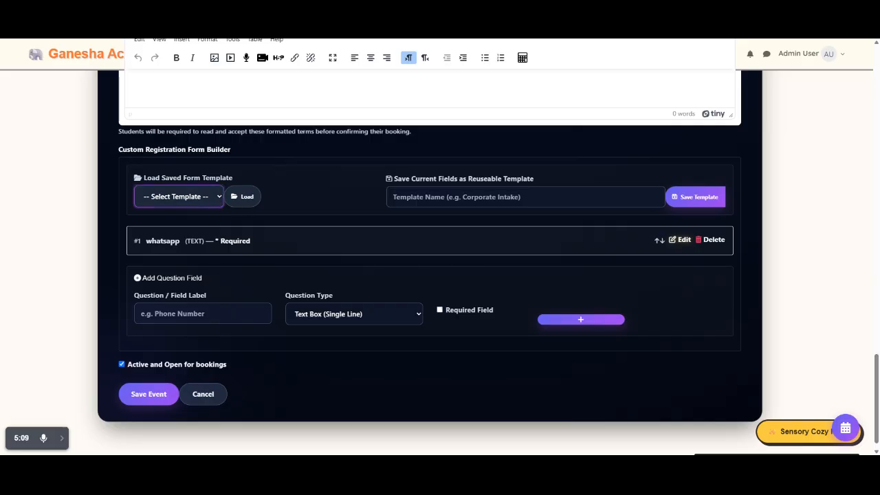
pyautogui.click(202, 219)
pyautogui.click(246, 199)
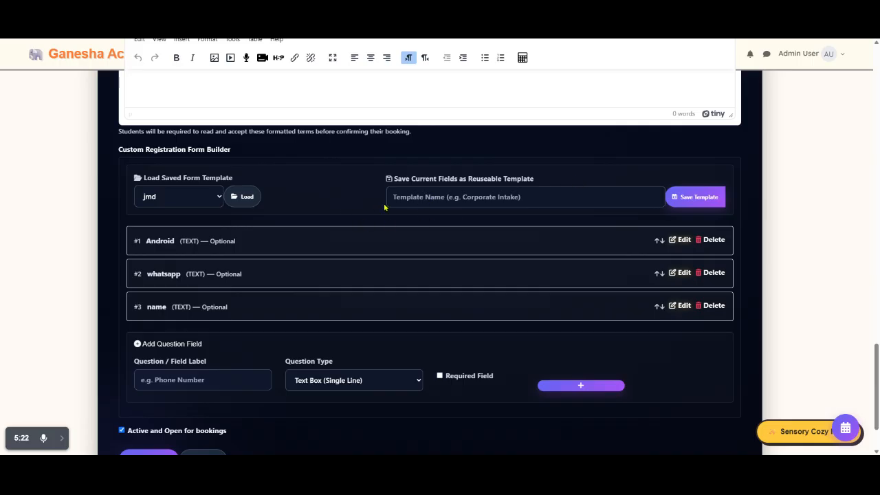
pyautogui.scroll(-2, 346, 227)
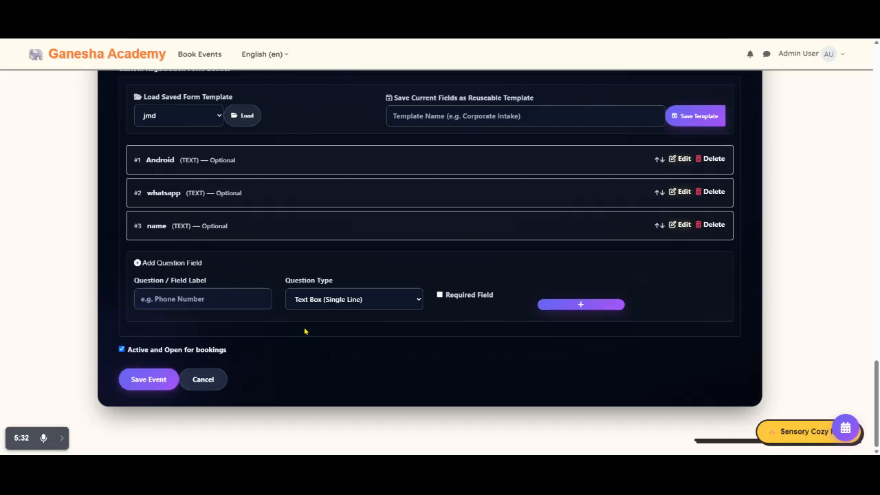
# Step: Leave the new event form and view the schedules and add-ons of the Smart Content AutoPublisher event, then return to the events list
pyautogui.scroll(15, 304, 331)
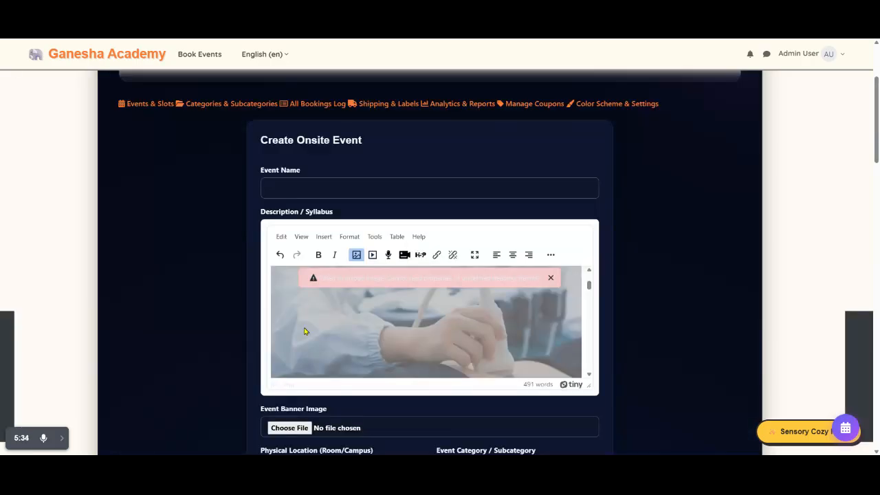
pyautogui.click(156, 108)
pyautogui.scroll(-2, 444, 192)
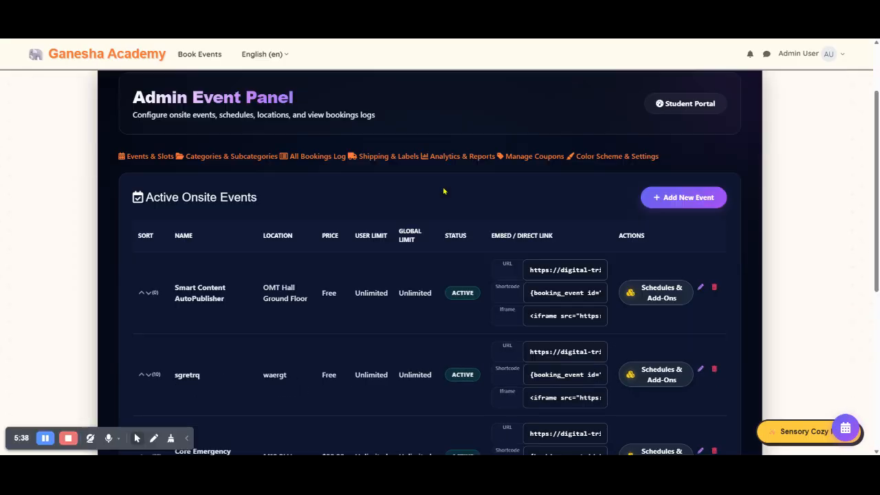
pyautogui.scroll(-1, 305, 274)
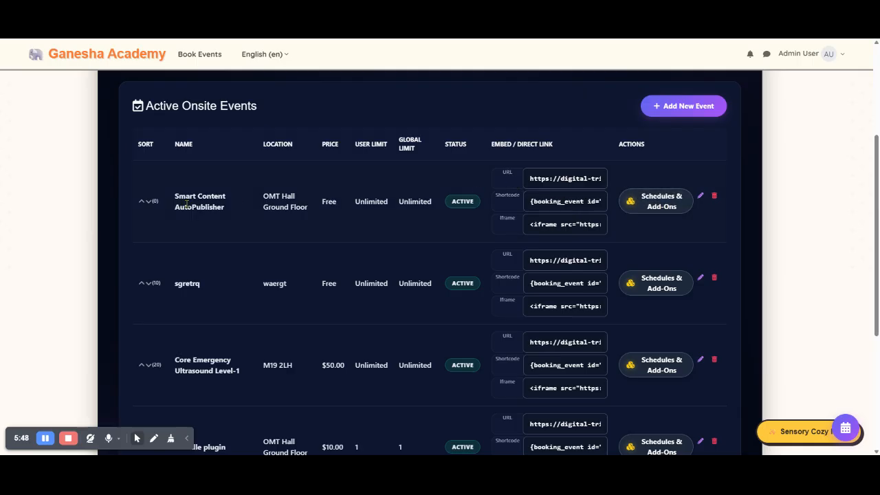
pyautogui.click(671, 205)
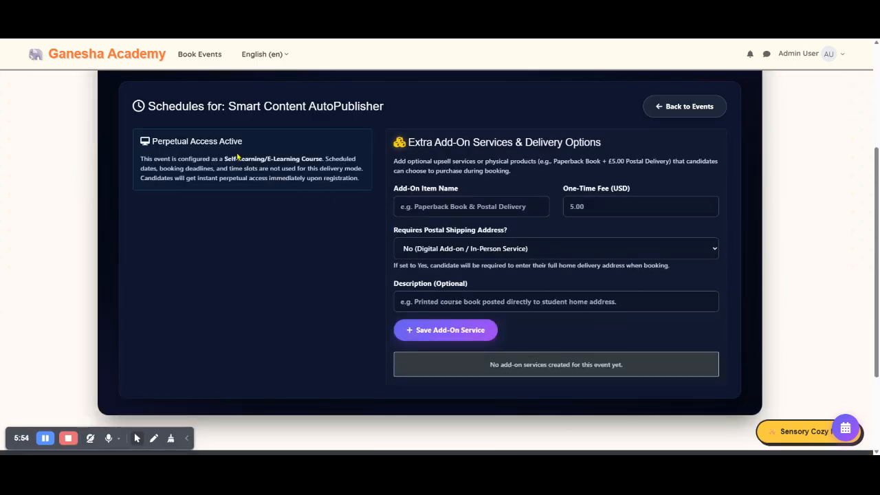
pyautogui.click(694, 116)
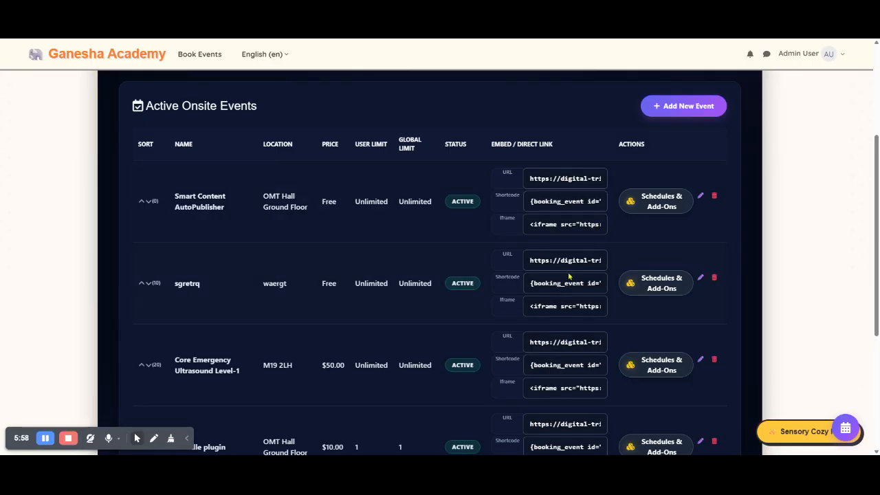
# Step: Open the schedules of the sgretrq event and examine its single date form, bulk scheduler and scheduled time slots
pyautogui.click(655, 284)
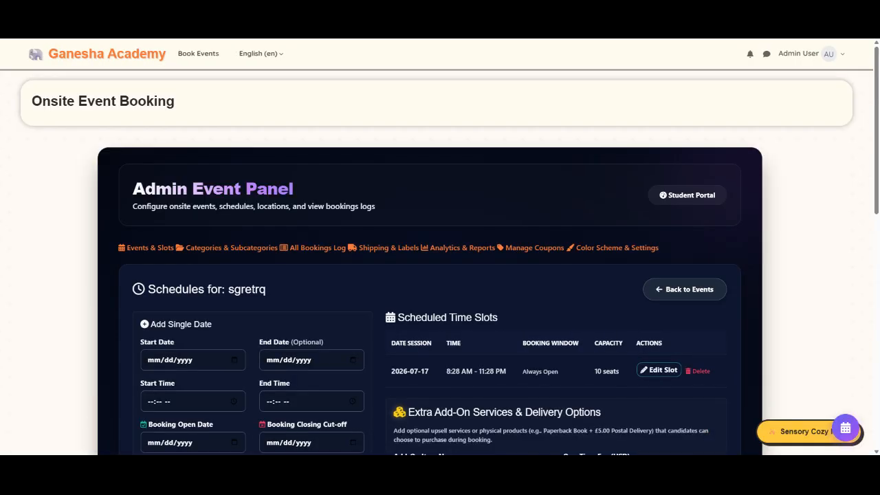
pyautogui.scroll(-3, 273, 251)
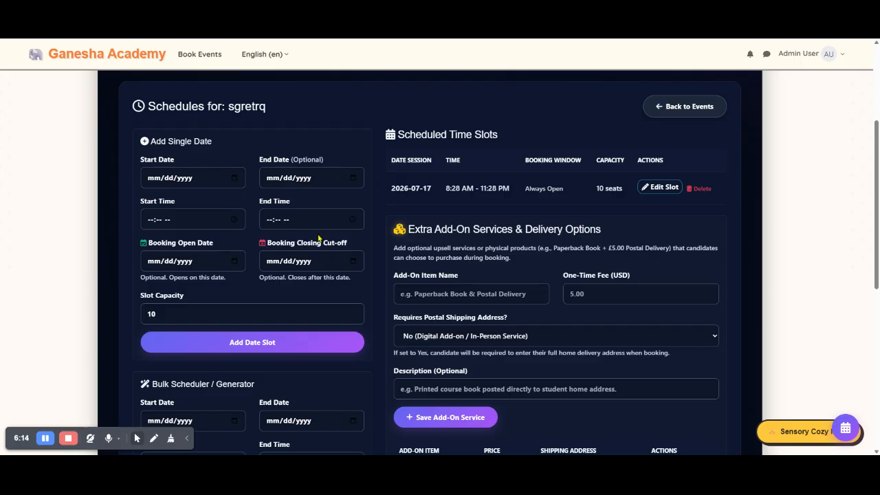
pyautogui.click(361, 182)
pyautogui.click(355, 182)
pyautogui.scroll(-2, 258, 222)
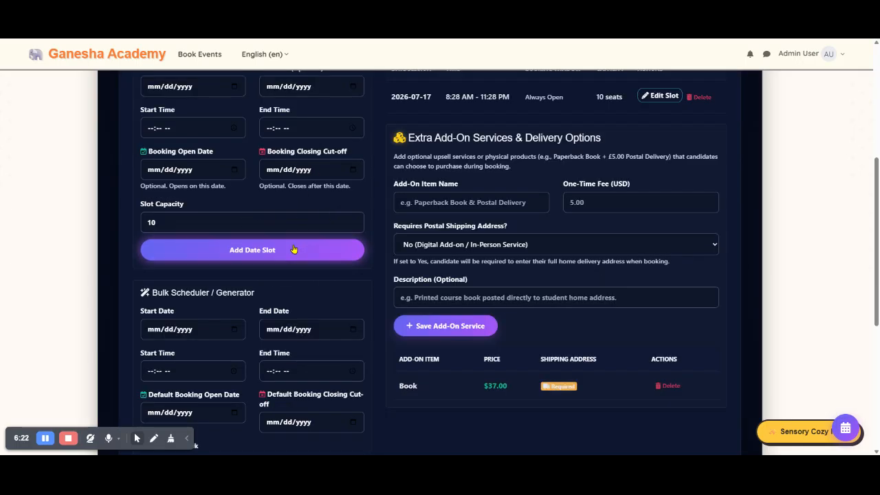
pyautogui.scroll(-4, 305, 241)
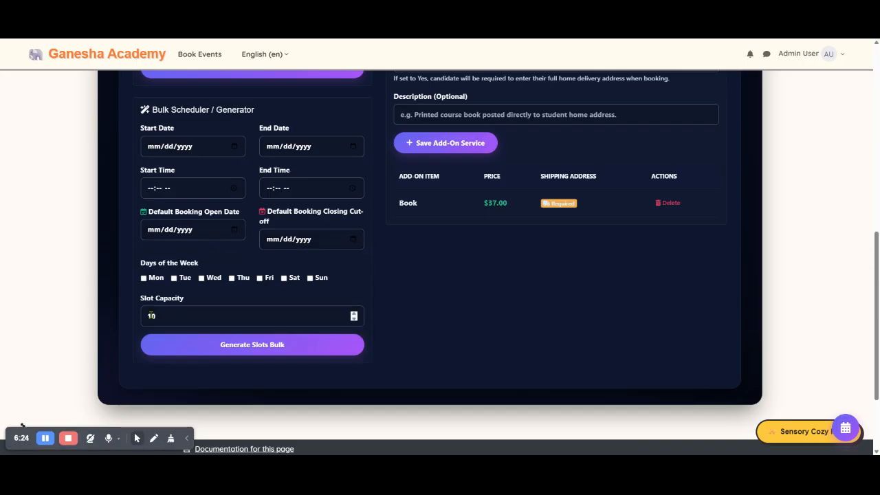
pyautogui.scroll(6, 394, 245)
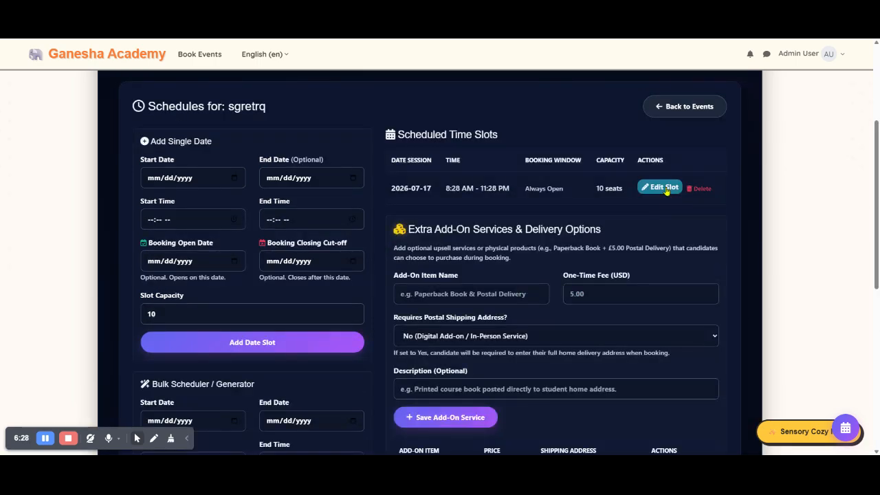
# Step: Set the new add-on service's postal shipping requirement to "Yes (Collect Candidate Postal Delivery Address at Checkout)"
pyautogui.scroll(-2, 665, 191)
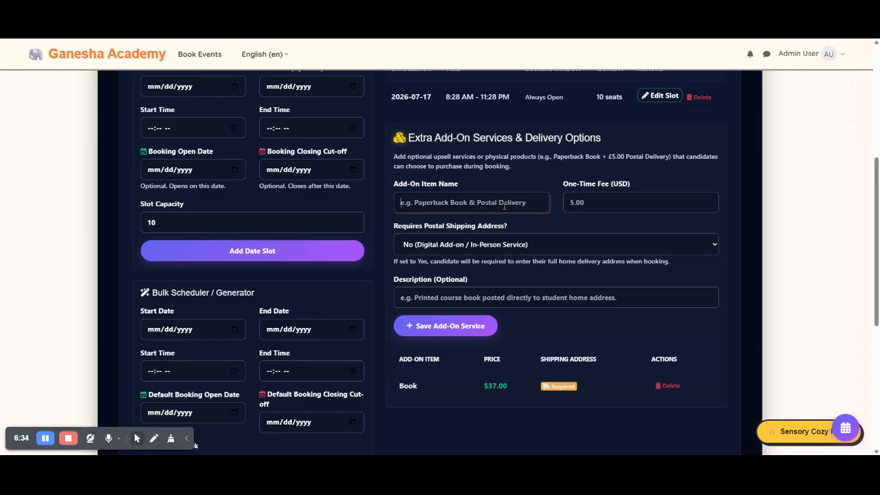
pyautogui.click(610, 204)
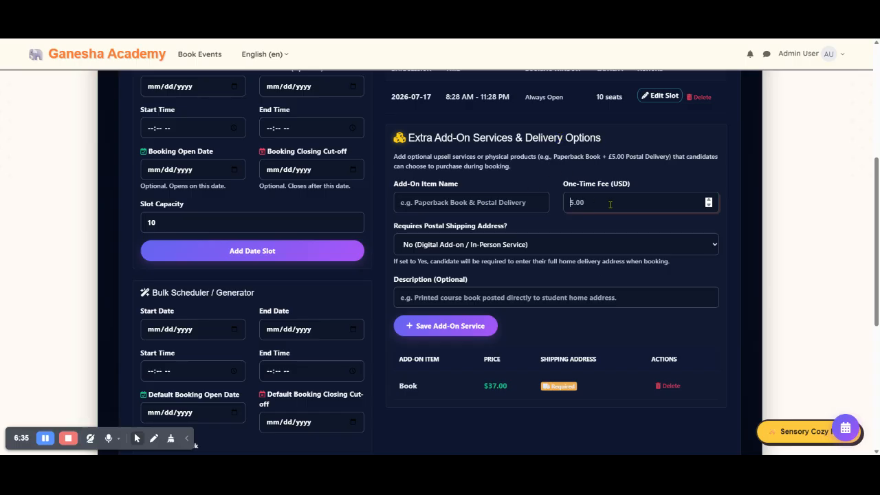
pyautogui.click(521, 246)
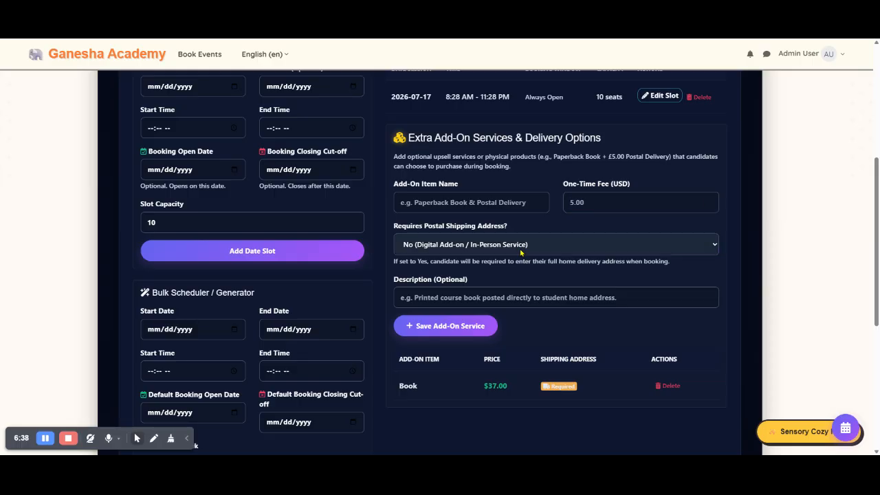
pyautogui.press('Down')
pyautogui.scroll(-1, 520, 268)
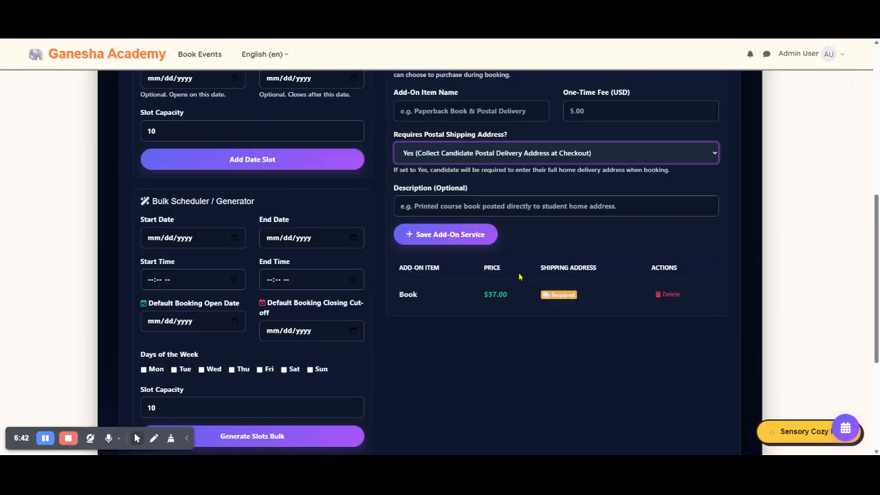
pyautogui.click(525, 206)
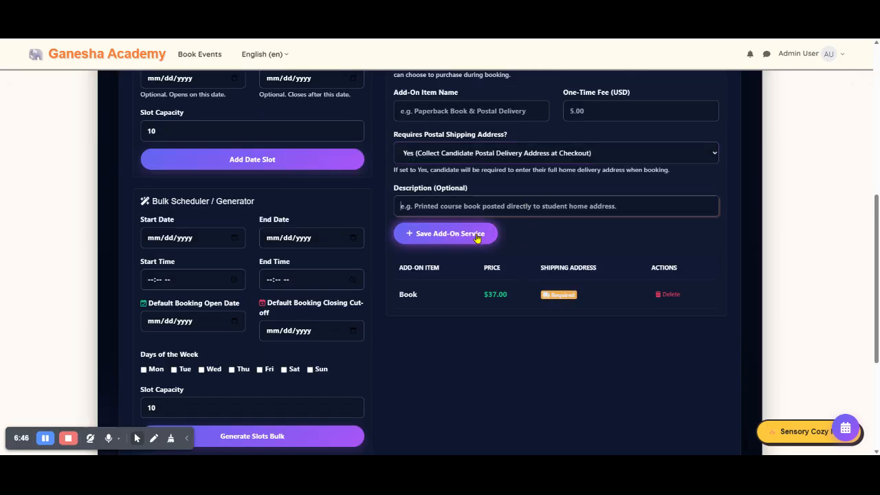
pyautogui.scroll(1, 477, 236)
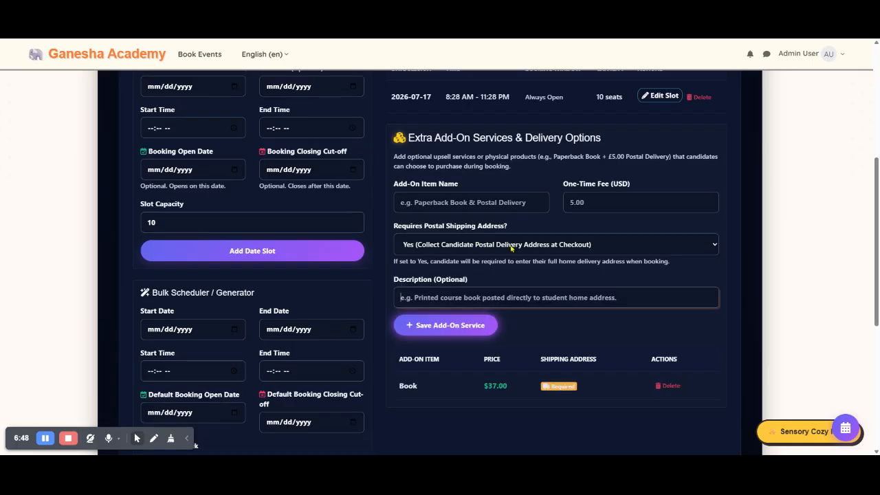
# Step: Name the add-on service "Book", set its one-time fee to 70 USD and save it to the sgretrq event
pyautogui.click(507, 202)
pyautogui.write('Book')
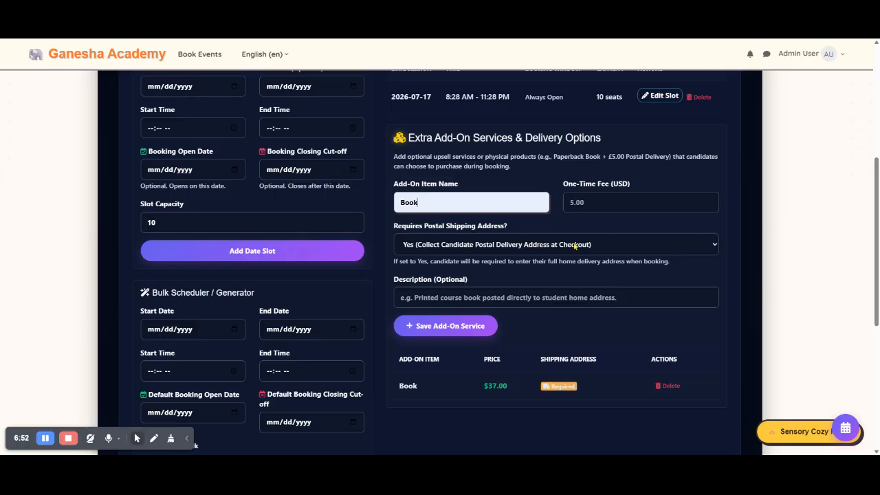
pyautogui.click(487, 298)
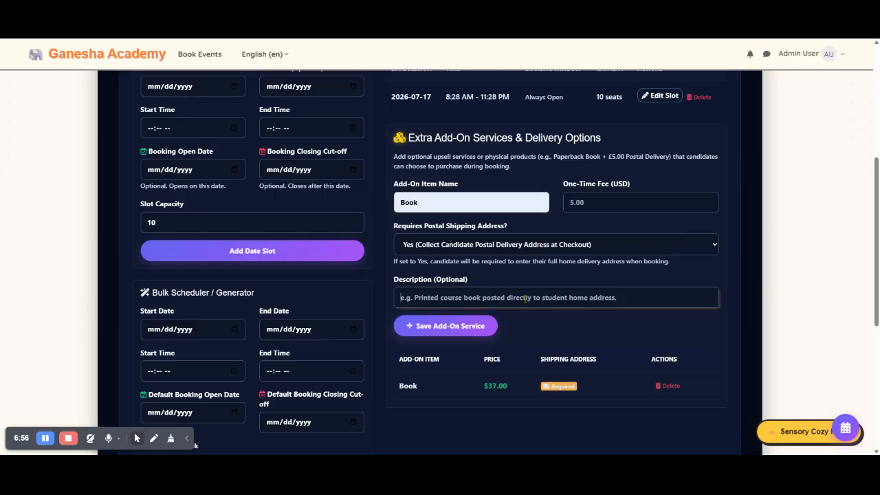
pyautogui.click(446, 326)
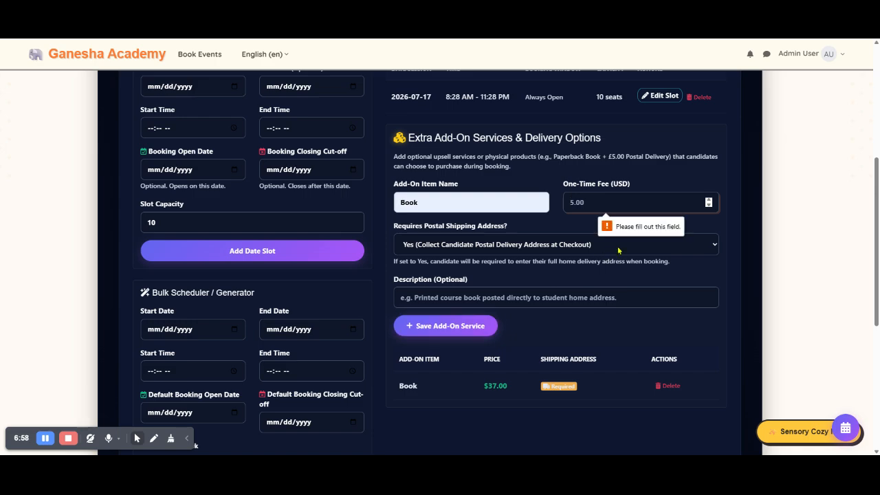
pyautogui.write('70')
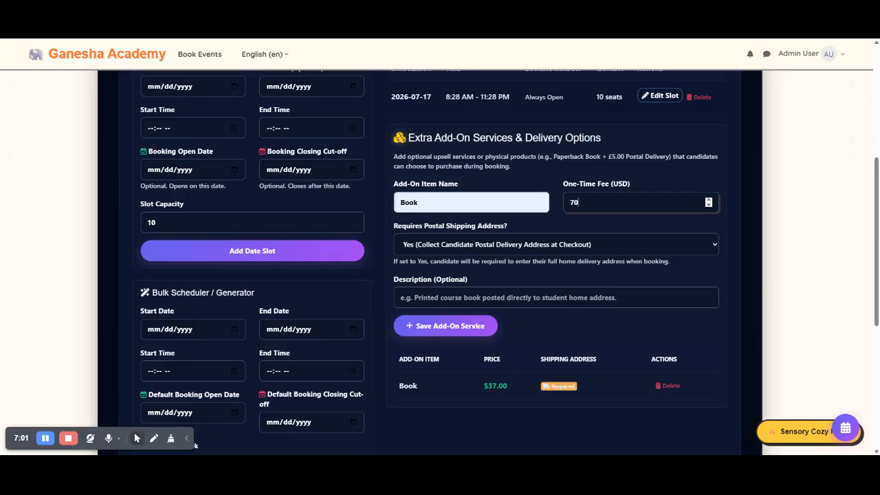
pyautogui.click(453, 334)
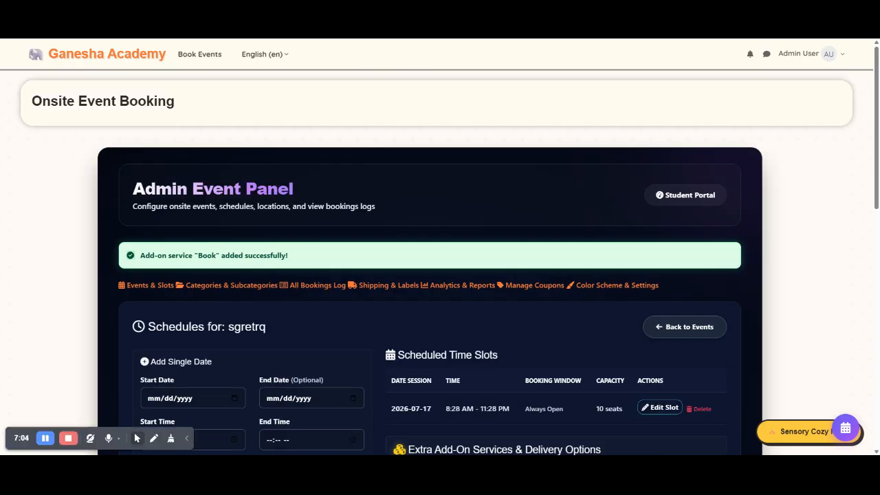
pyautogui.scroll(-2, 576, 260)
pyautogui.scroll(-5, 576, 260)
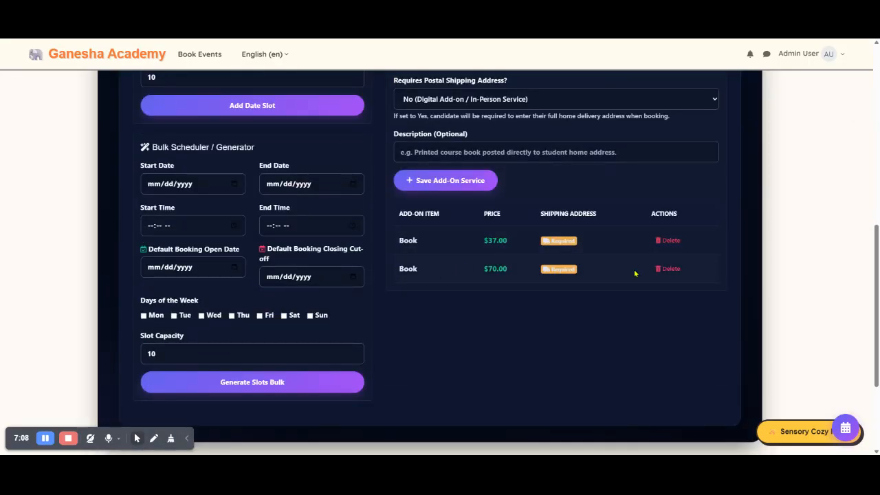
# Step: Open the event categories and subcategories page and examine the category creation form and existing categories
pyautogui.scroll(4, 454, 325)
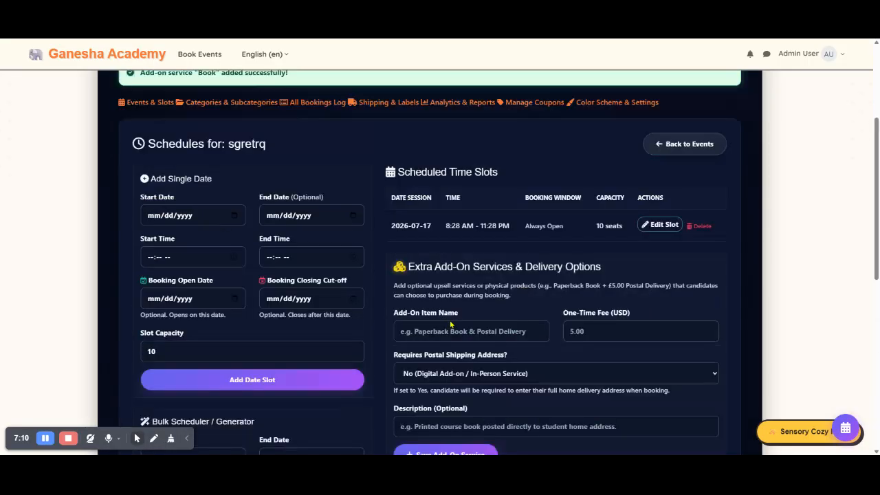
pyautogui.click(237, 106)
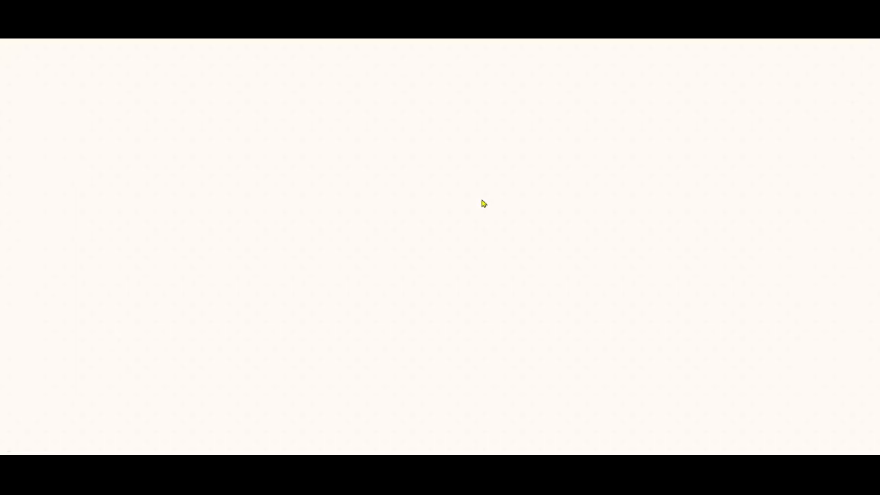
pyautogui.scroll(-3, 483, 198)
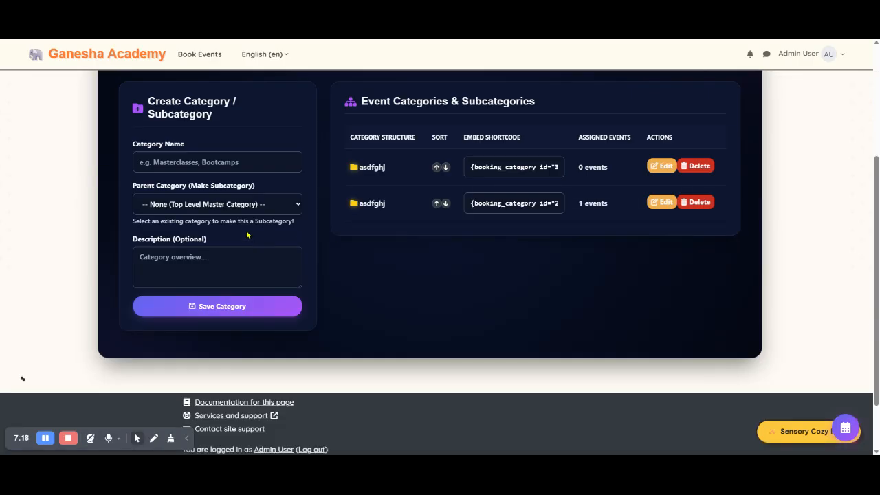
pyautogui.scroll(1, 248, 236)
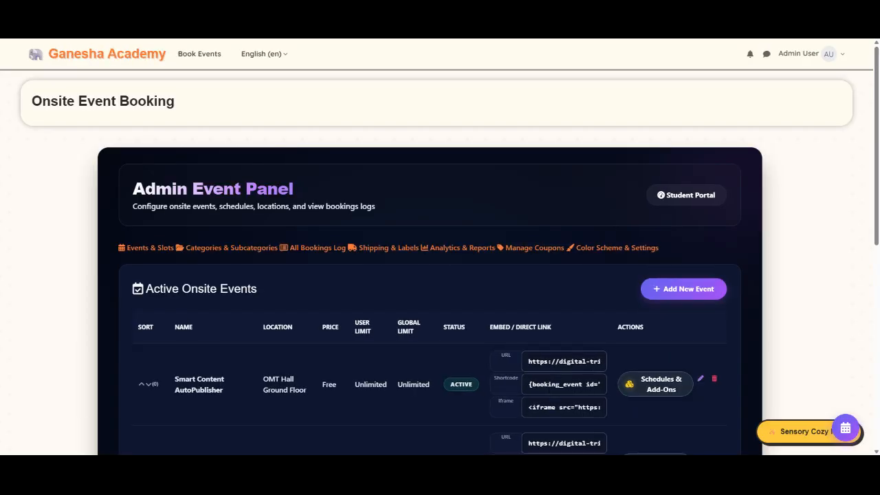
# Step: Review the active onsite events list, then open the full bookings log and examine its attendance entries and export options
pyautogui.scroll(-4, 534, 219)
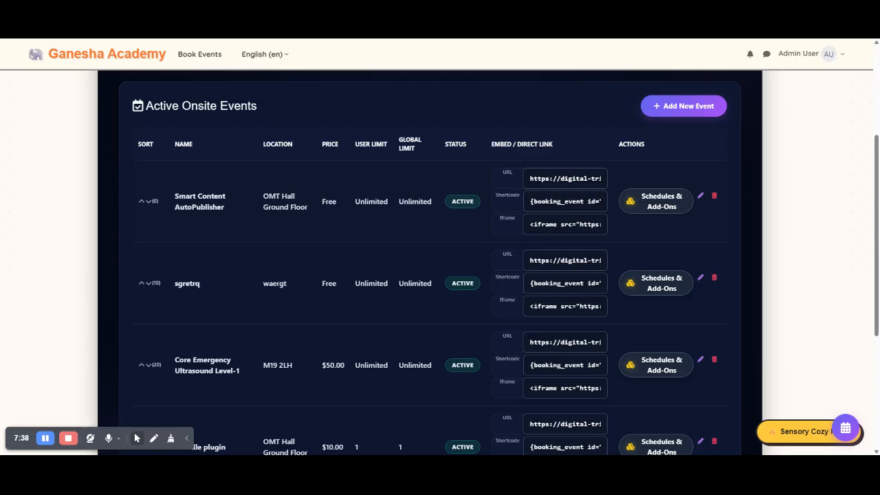
pyautogui.scroll(2, 479, 240)
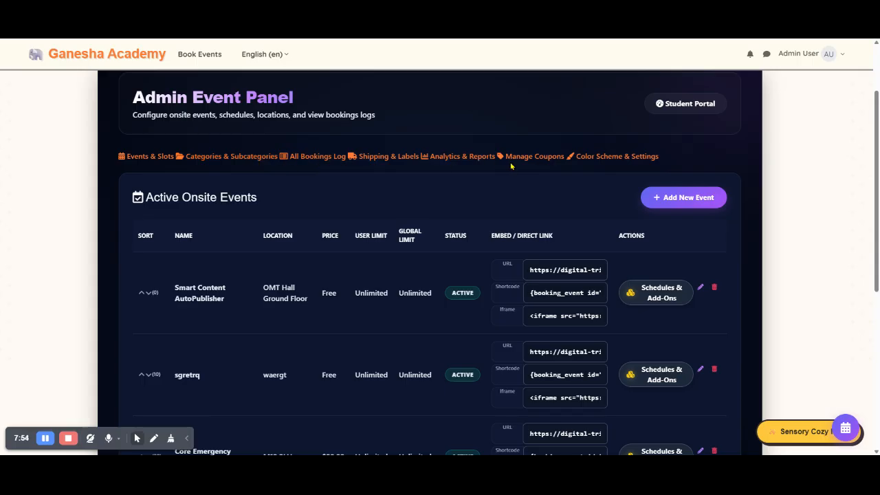
pyautogui.scroll(-4, 461, 206)
pyautogui.scroll(-5, 459, 220)
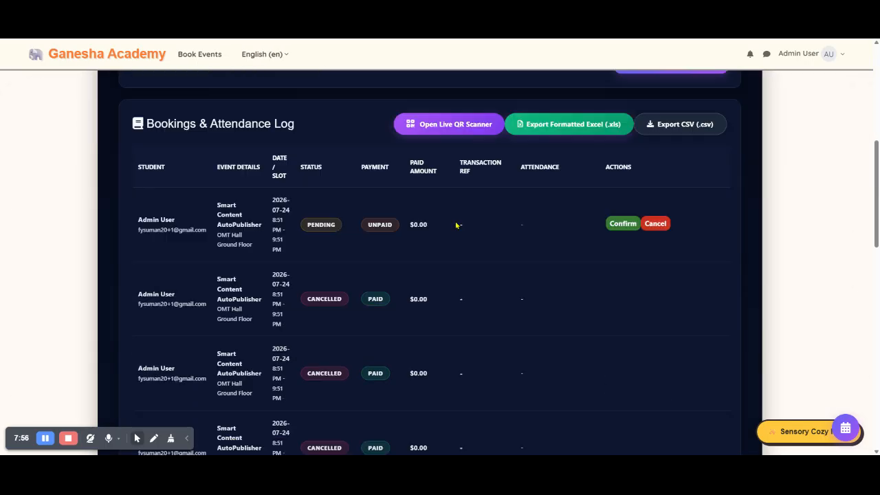
pyautogui.scroll(3, 456, 231)
pyautogui.scroll(1, 456, 231)
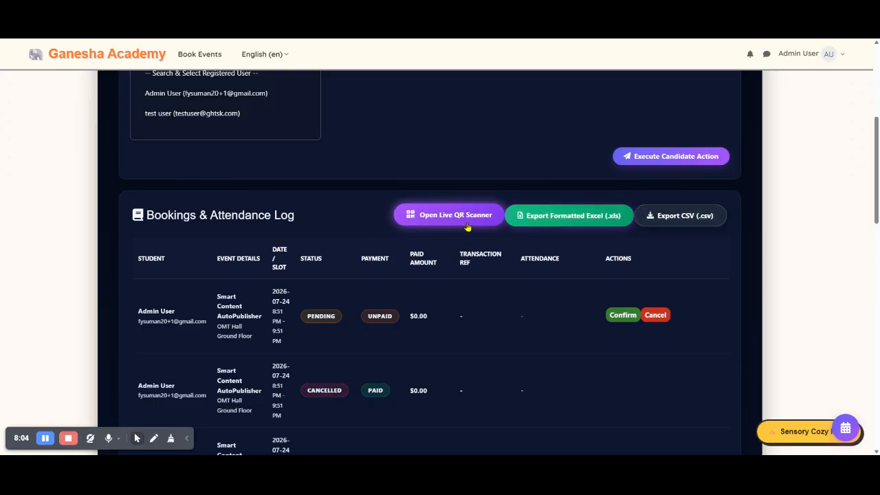
pyautogui.scroll(3, 465, 218)
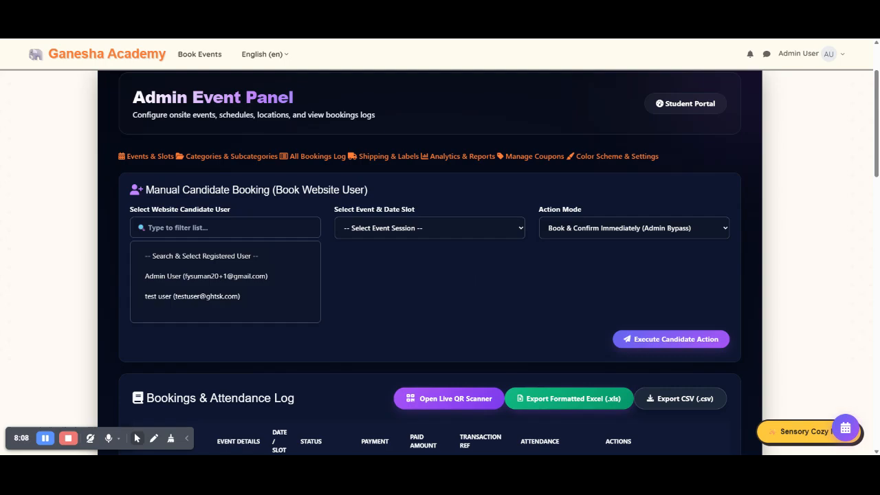
# Step: Try filtering the manual booking form's candidates by "te", and examine its event slot and action mode options
pyautogui.click(258, 228)
pyautogui.write('te')
pyautogui.press('BackSpace')
pyautogui.press('BackSpace')
pyautogui.click(419, 234)
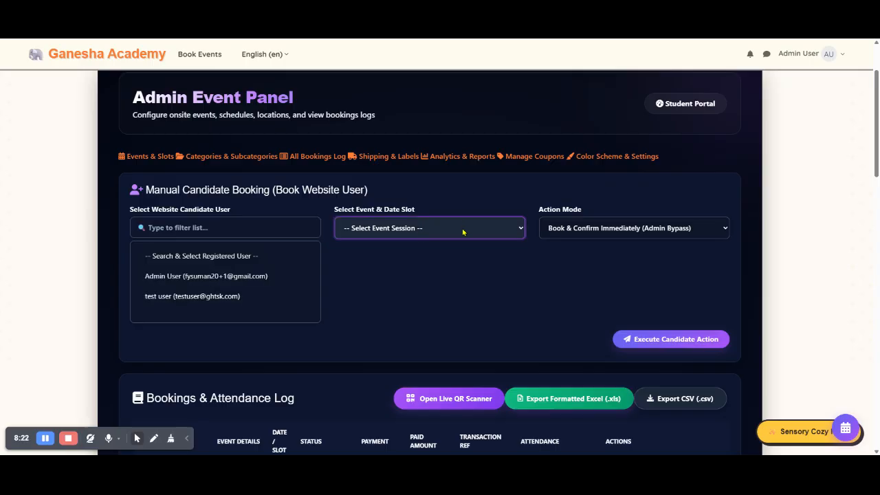
pyautogui.click(589, 231)
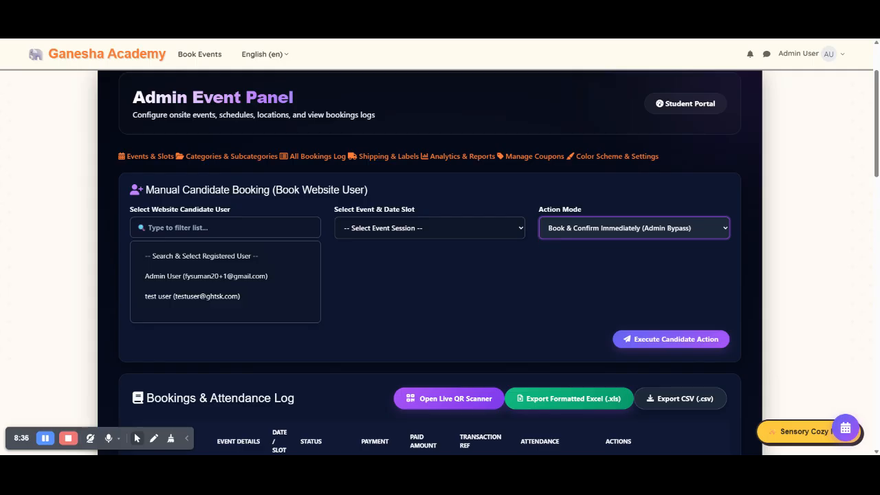
pyautogui.click(477, 270)
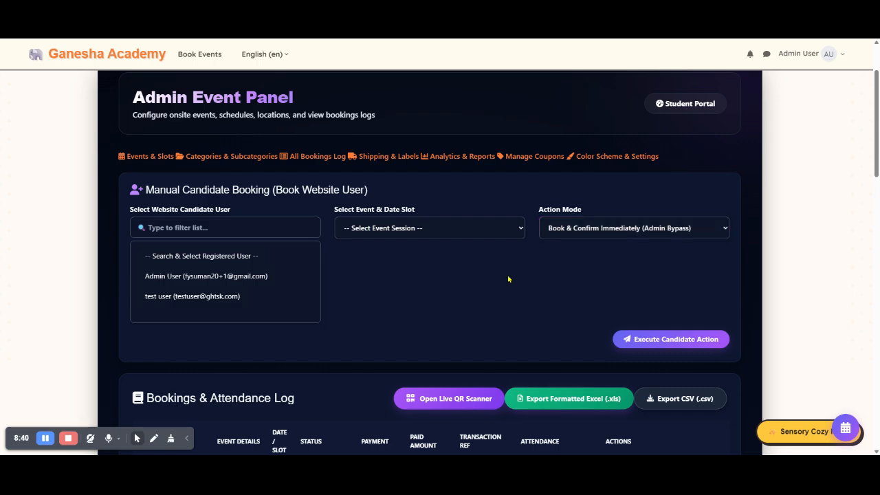
pyautogui.click(646, 339)
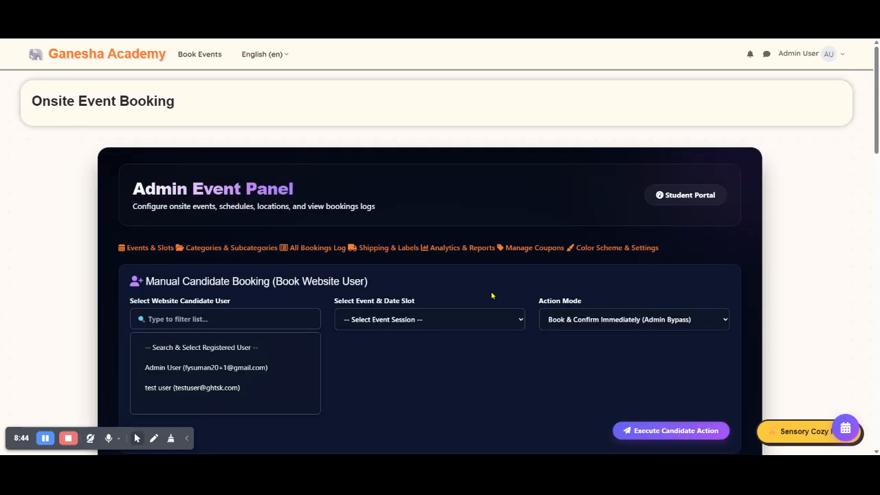
# Step: Open the shipping and labels page and examine the merchant return address form and the physical add-ons dispatch queue
pyautogui.scroll(3, 448, 289)
pyautogui.click(389, 254)
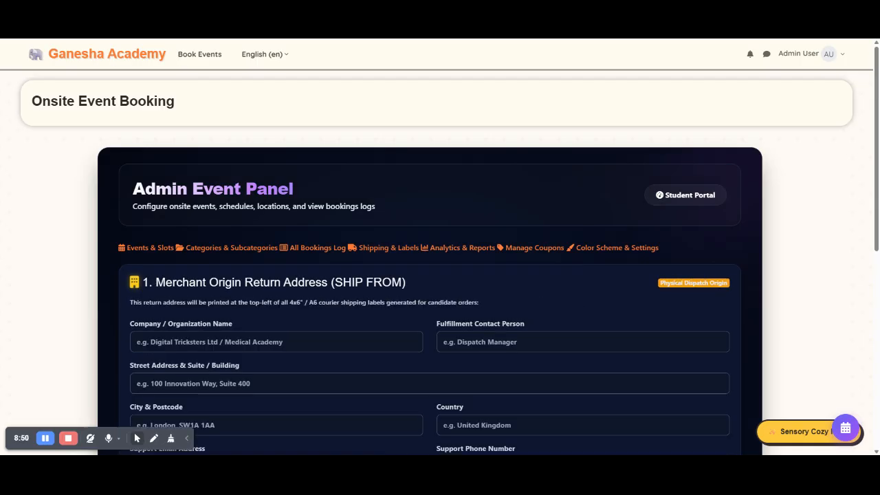
pyautogui.scroll(-3, 455, 244)
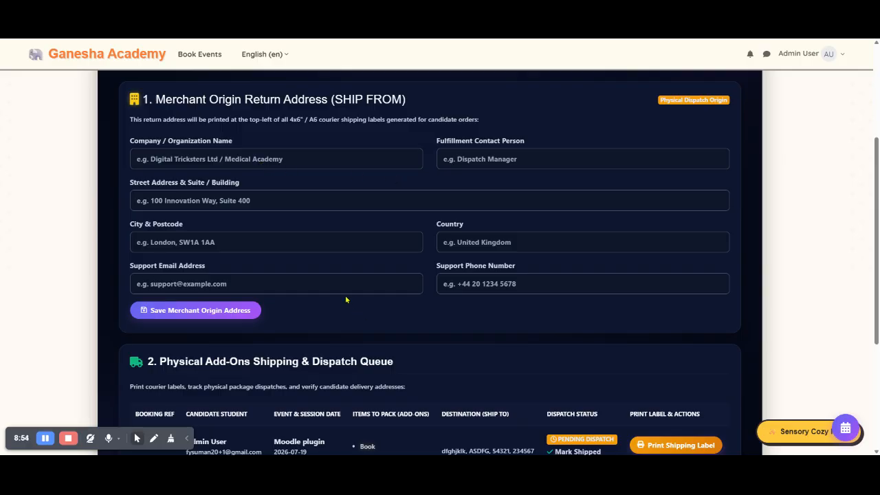
pyautogui.scroll(-3, 349, 304)
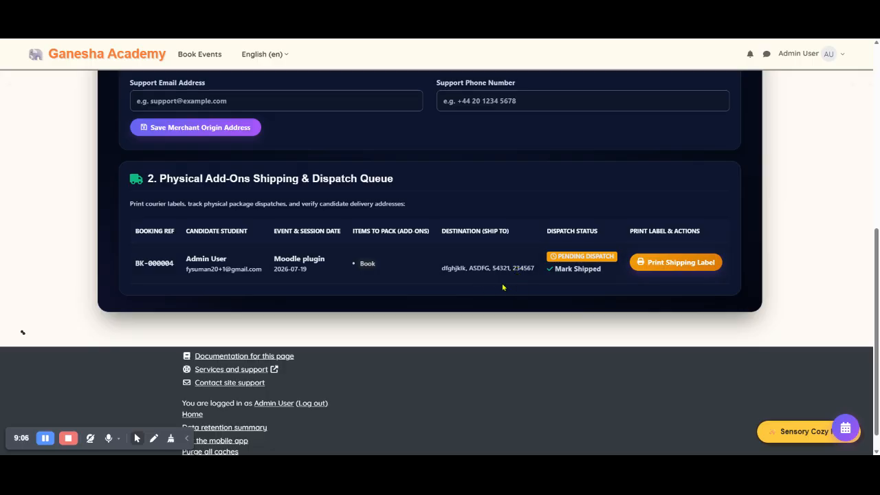
pyautogui.scroll(5, 511, 281)
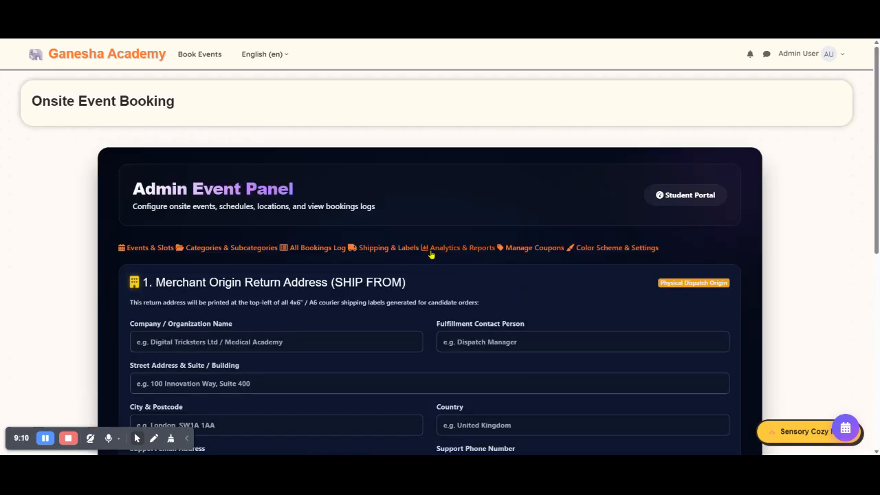
pyautogui.scroll(-5, 466, 253)
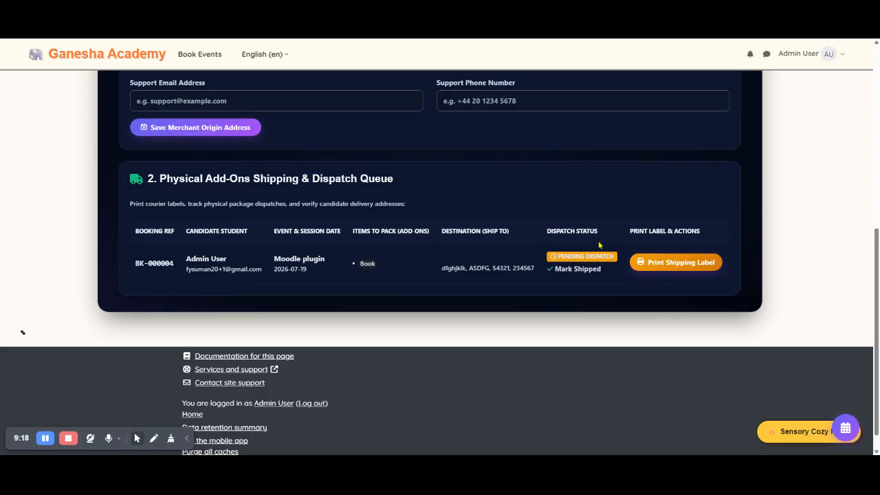
pyautogui.scroll(3, 602, 244)
pyautogui.scroll(3, 597, 246)
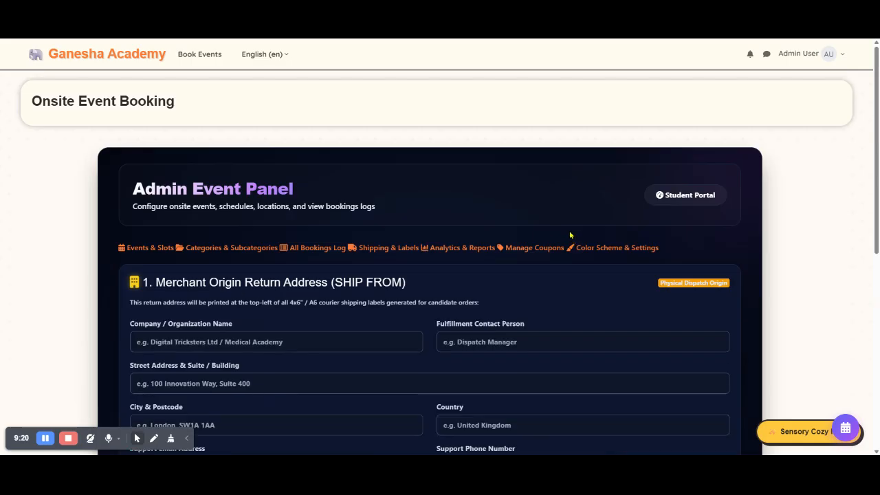
# Step: Open the analytics and reports page and examine the booking summary figures and event performance table
pyautogui.click(447, 249)
pyautogui.scroll(-3, 481, 229)
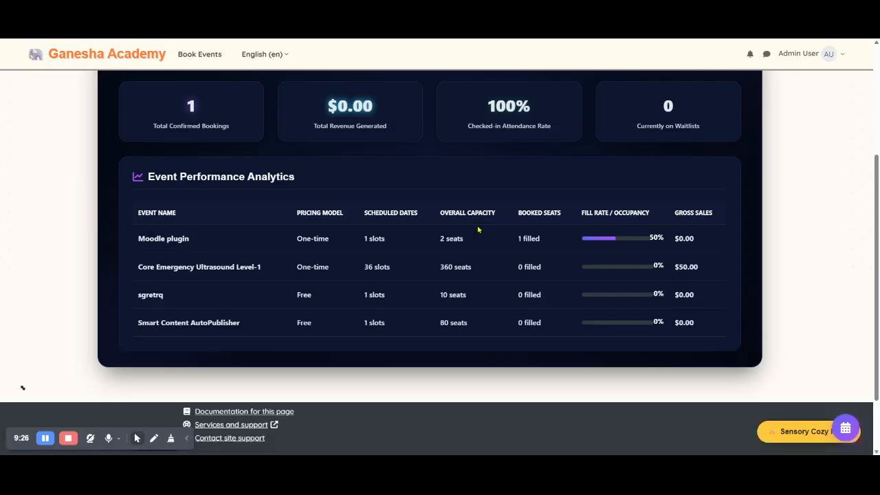
pyautogui.scroll(1, 408, 285)
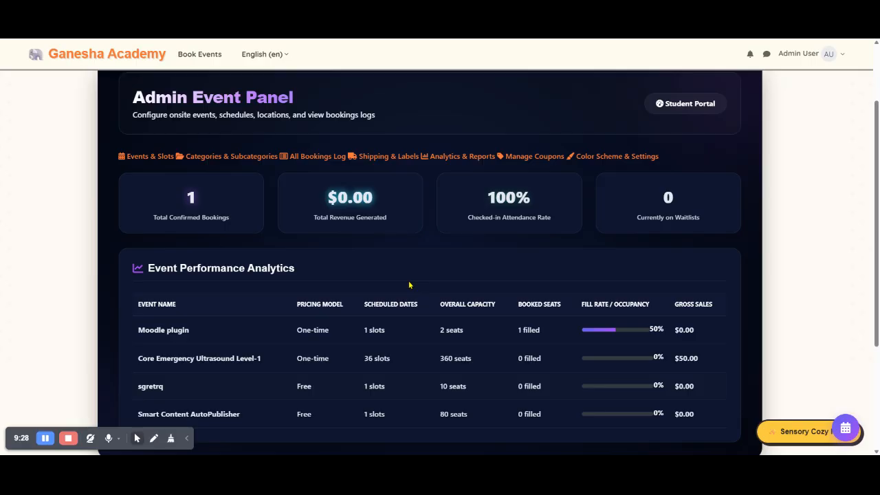
# Step: Open the coupon management page and examine the coupon creation form and its discount type options
pyautogui.click(536, 159)
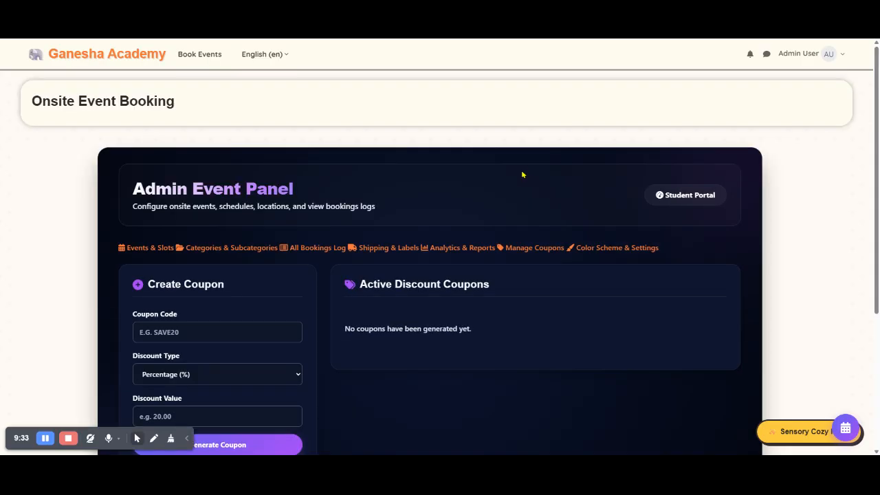
pyautogui.scroll(-1, 557, 210)
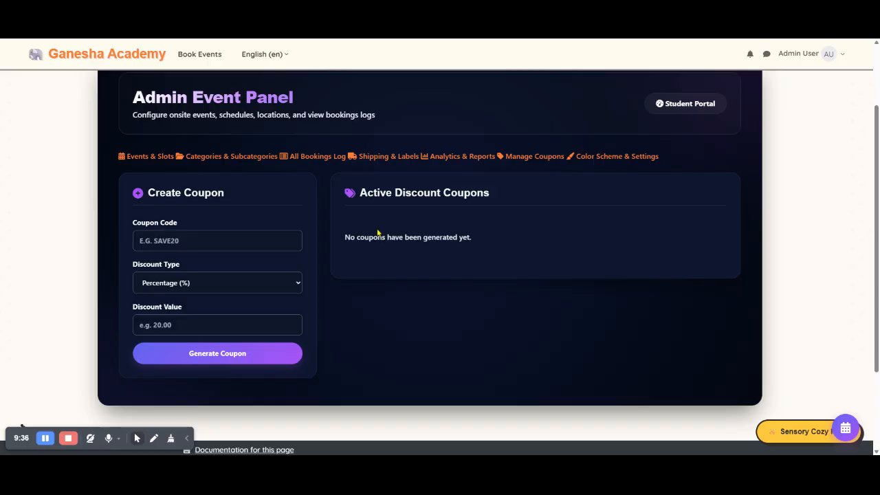
pyautogui.click(288, 281)
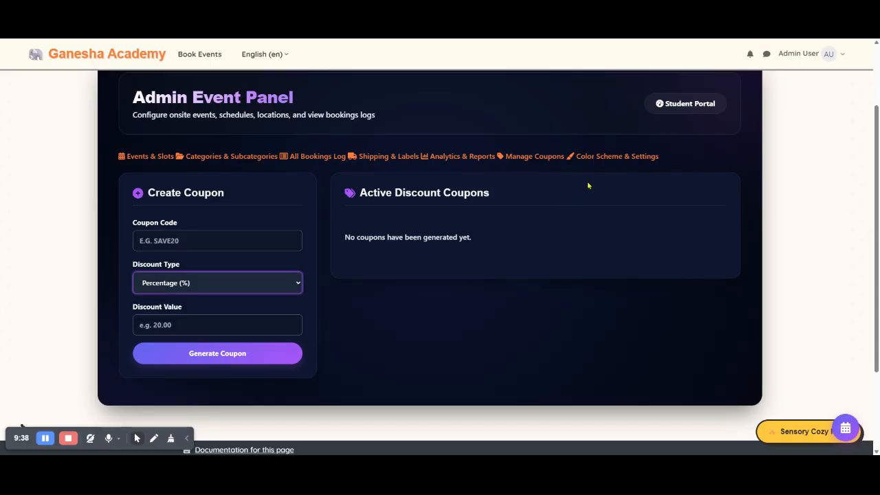
# Step: Open the color scheme settings and examine the live theme color pickers and preset palettes
pyautogui.click(600, 157)
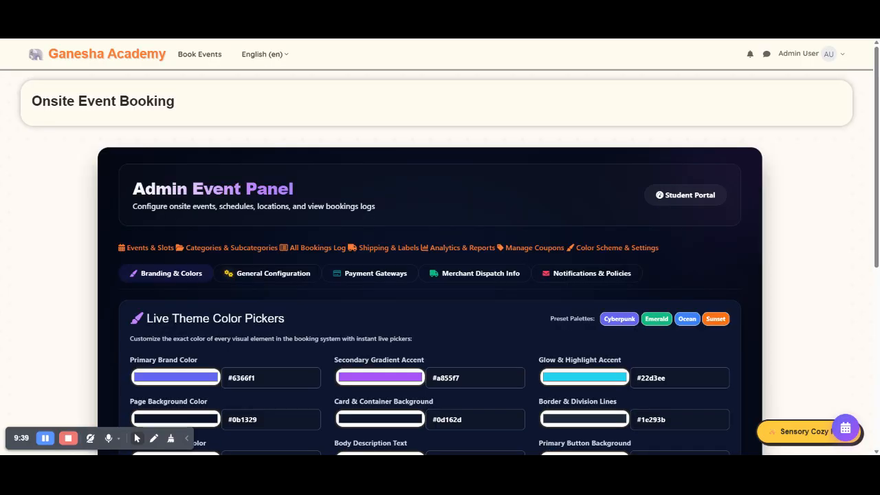
pyautogui.scroll(-2, 516, 187)
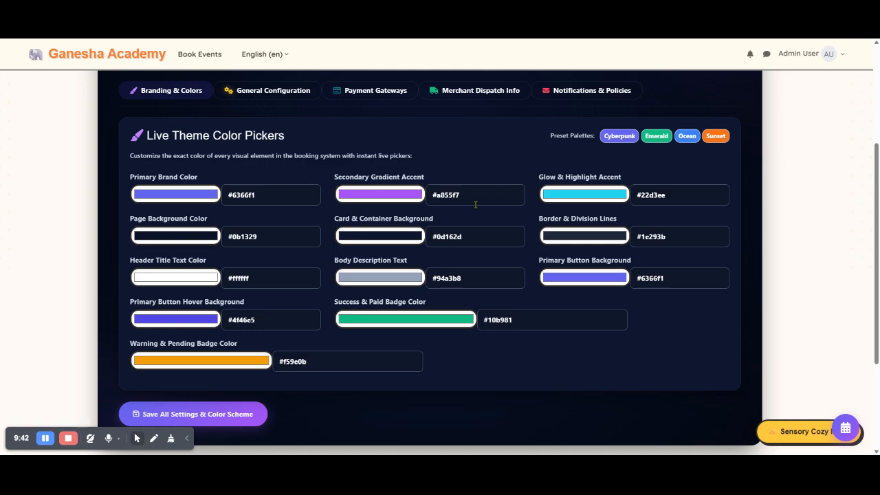
pyautogui.scroll(1, 295, 211)
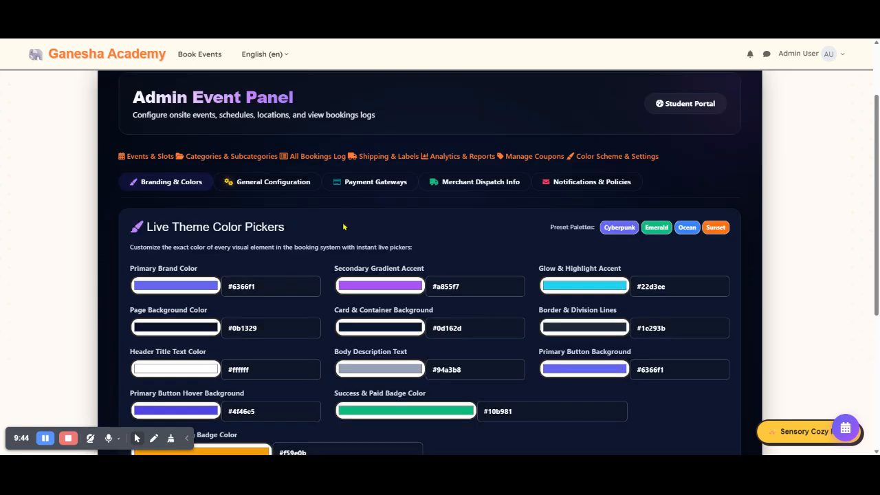
# Step: Open the general configuration settings and examine the portal text, currency, tax and shipping rate options
pyautogui.click(260, 183)
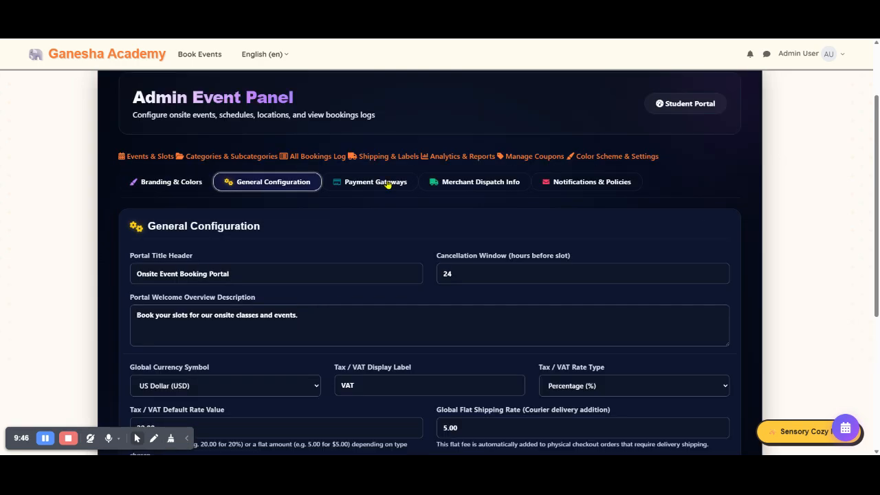
pyautogui.scroll(-1, 313, 238)
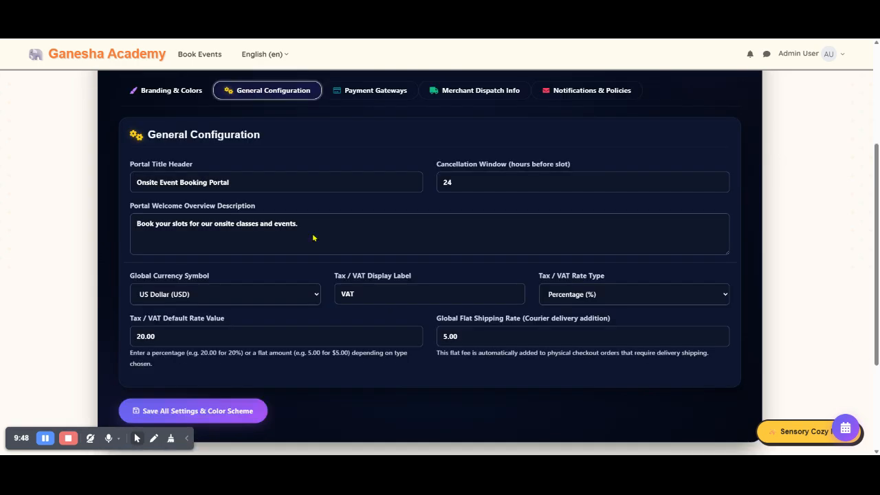
pyautogui.click(285, 293)
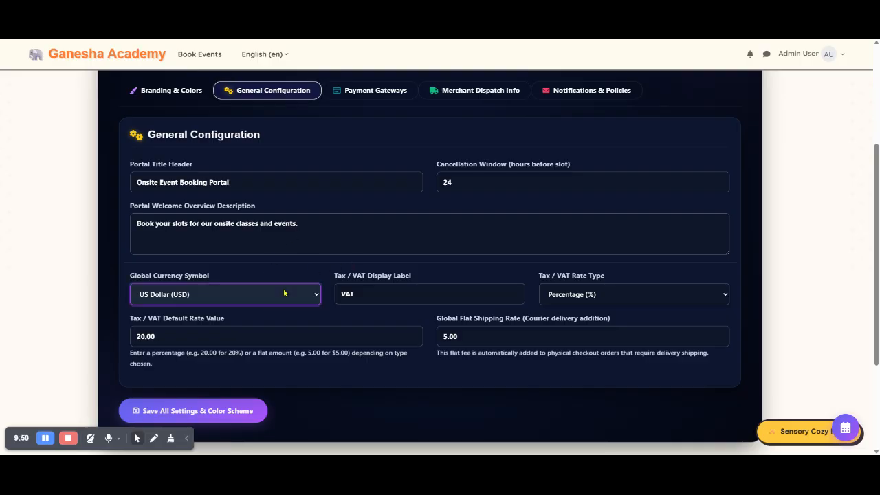
pyautogui.scroll(1, 511, 245)
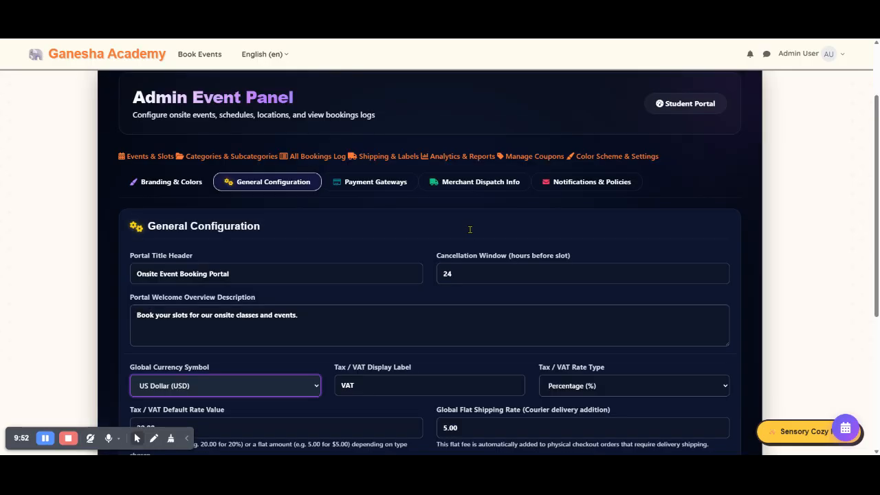
# Step: Open the payment gateway settings and examine the primary gateway choices and the Stripe and PayPal credential fields
pyautogui.click(388, 184)
pyautogui.scroll(-1, 556, 224)
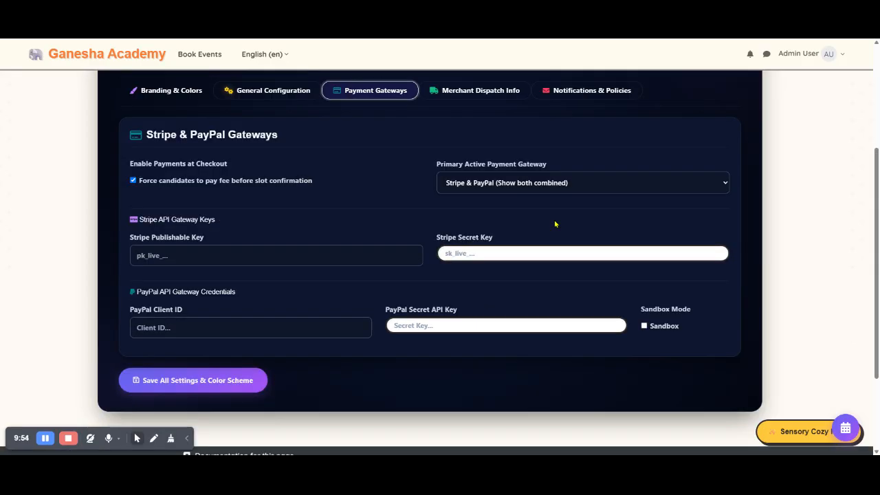
pyautogui.click(511, 190)
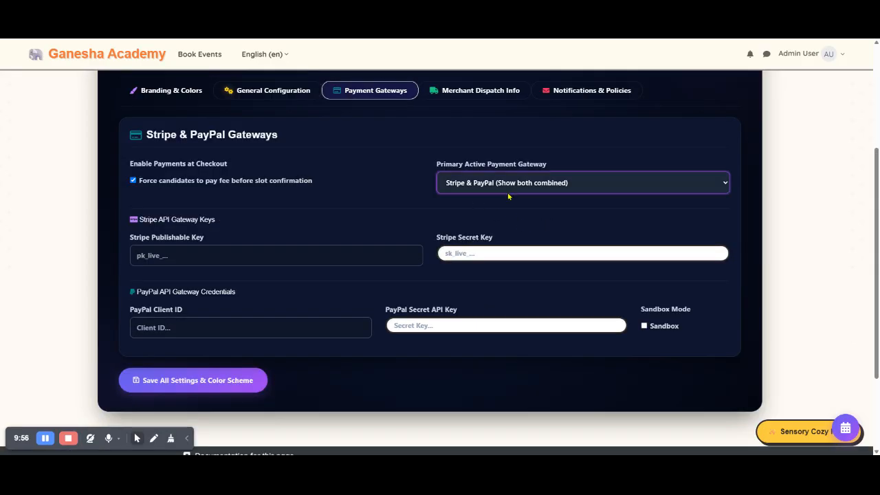
pyautogui.click(407, 180)
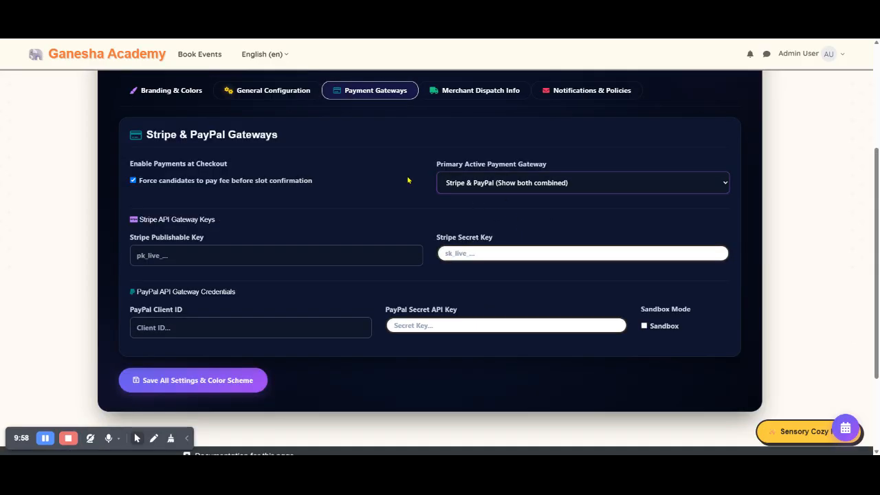
# Step: View the merchant dispatch info, then examine the notification email template and the booking terms and cancellation policy editor
pyautogui.click(475, 97)
pyautogui.click(583, 94)
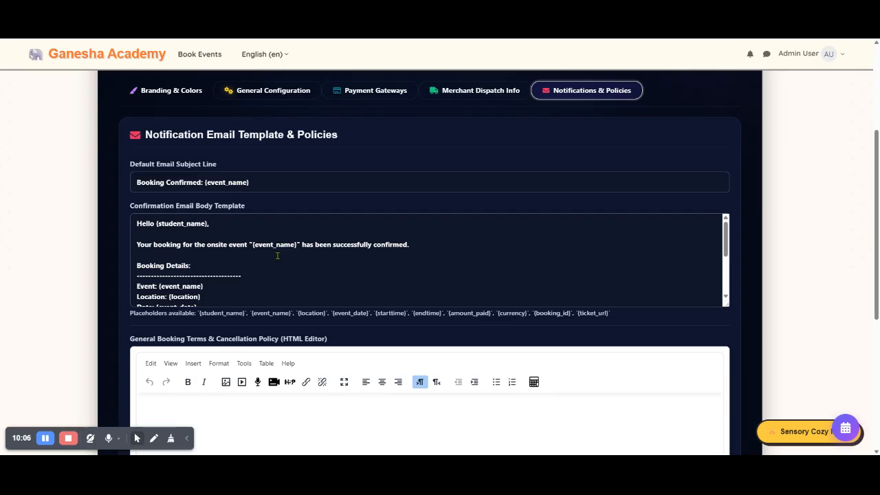
pyautogui.scroll(-5, 275, 256)
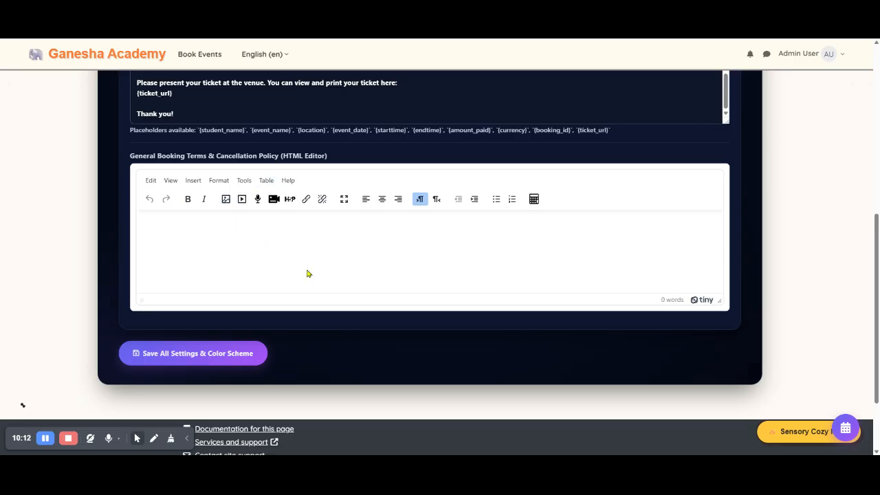
pyautogui.scroll(10, 307, 273)
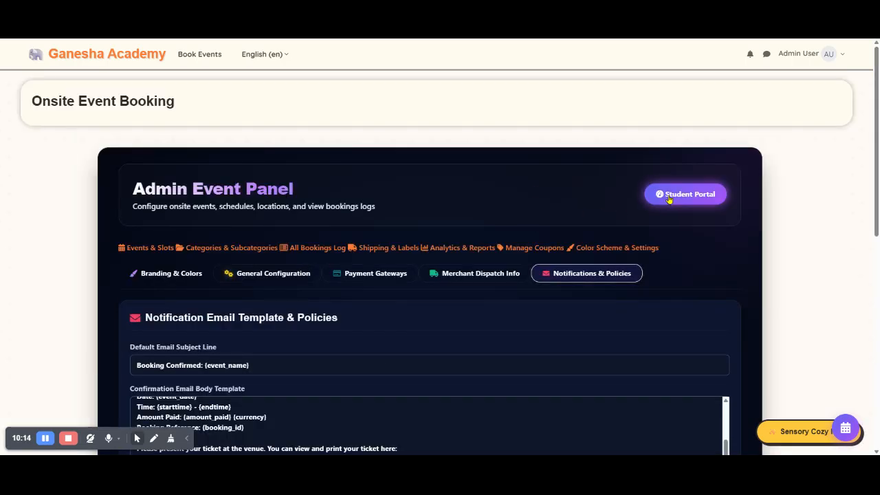
# Step: Open the student portal and examine the event catalog cards alongside the student's existing bookings
pyautogui.click(673, 198)
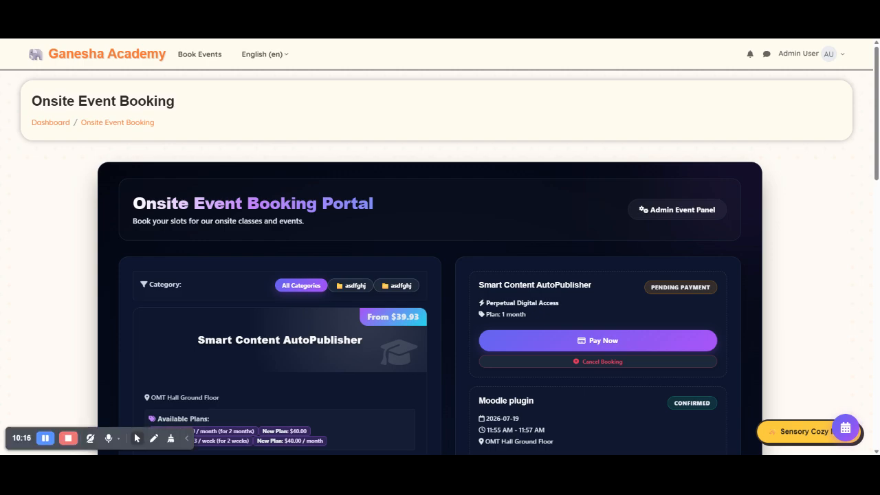
pyautogui.scroll(-3, 479, 193)
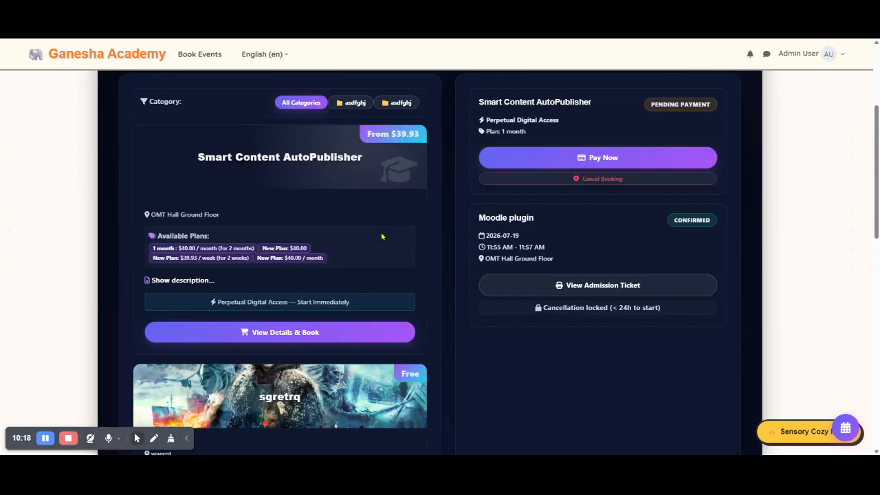
pyautogui.scroll(2, 381, 238)
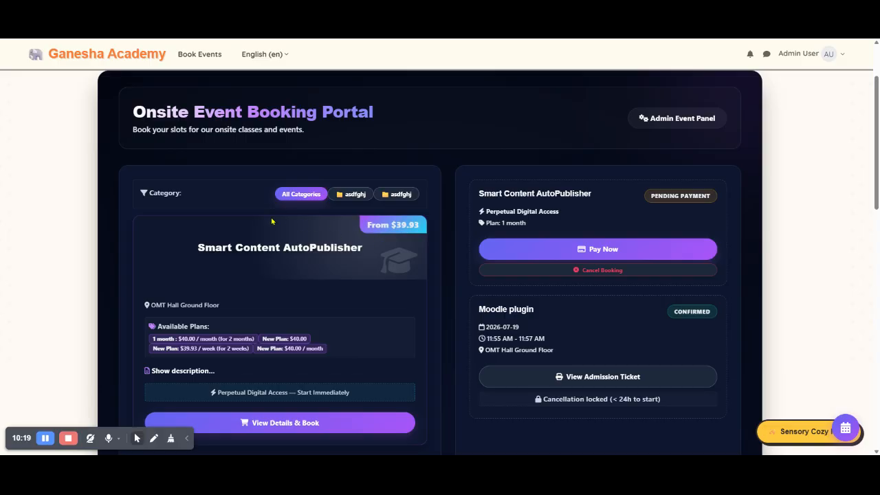
pyautogui.scroll(-2, 282, 221)
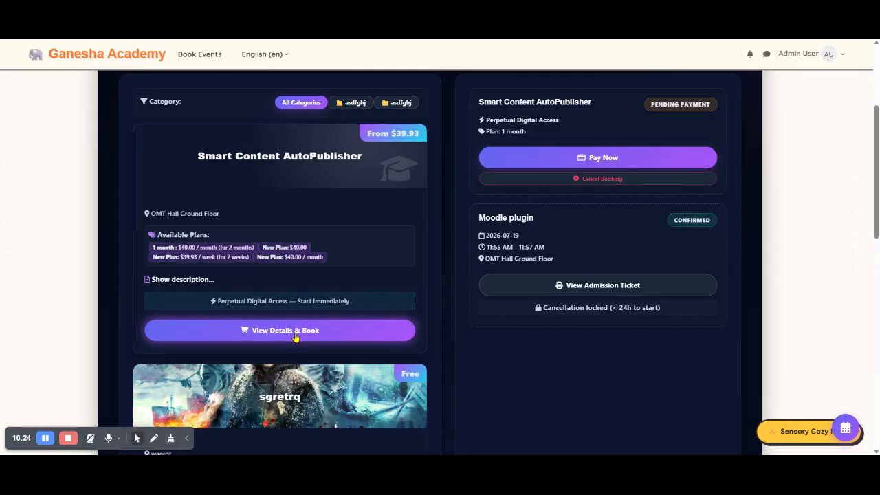
pyautogui.scroll(-4, 296, 337)
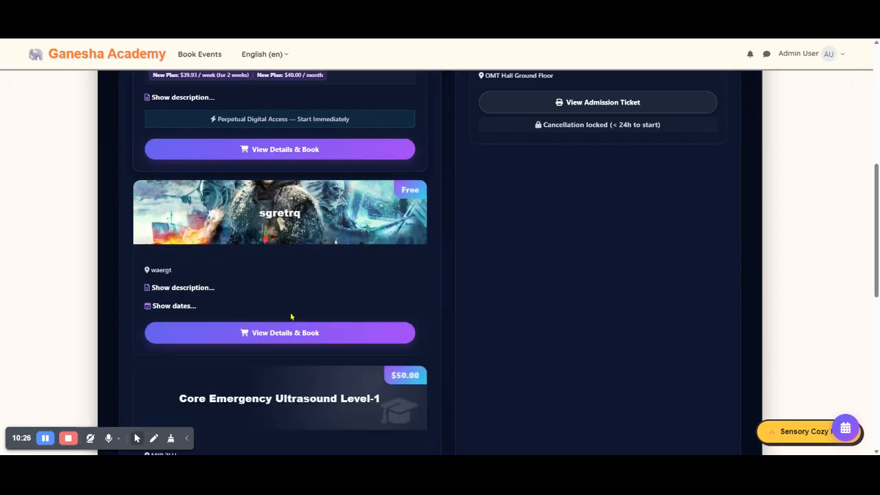
pyautogui.scroll(4, 283, 310)
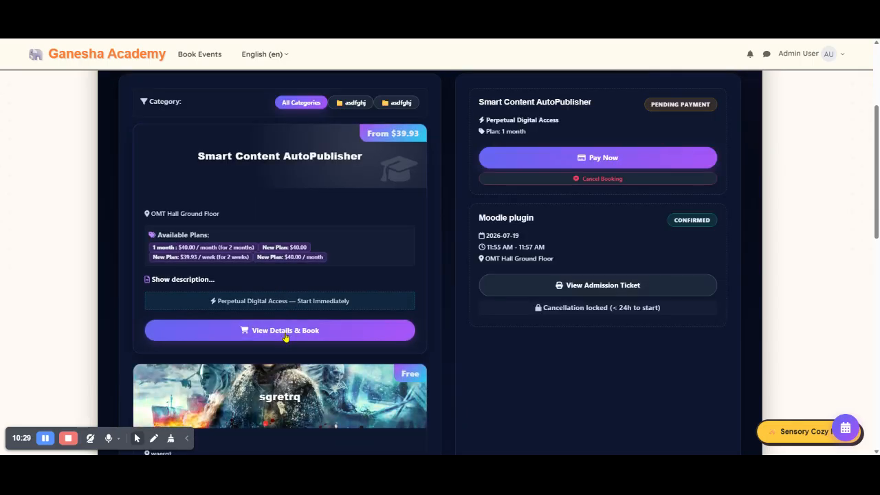
# Step: Open the details of the Smart Content AutoPublisher event and examine its course overview and subscription plans
pyautogui.click(285, 336)
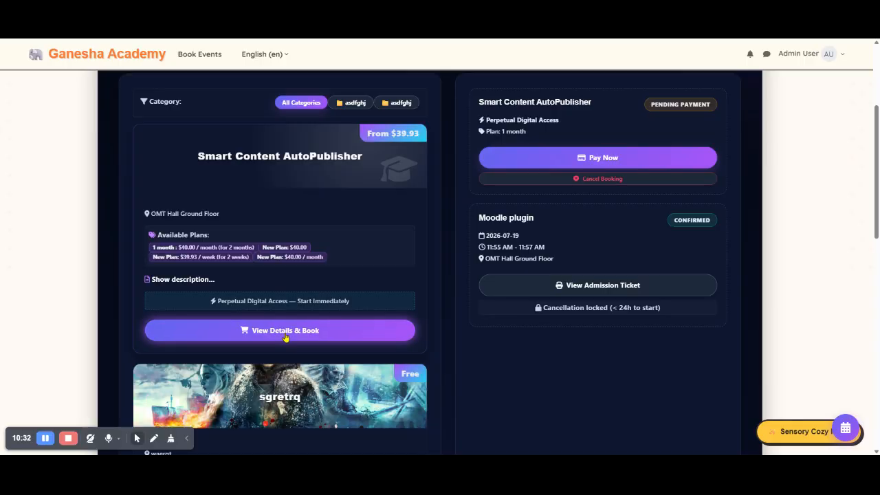
pyautogui.scroll(-9, 379, 285)
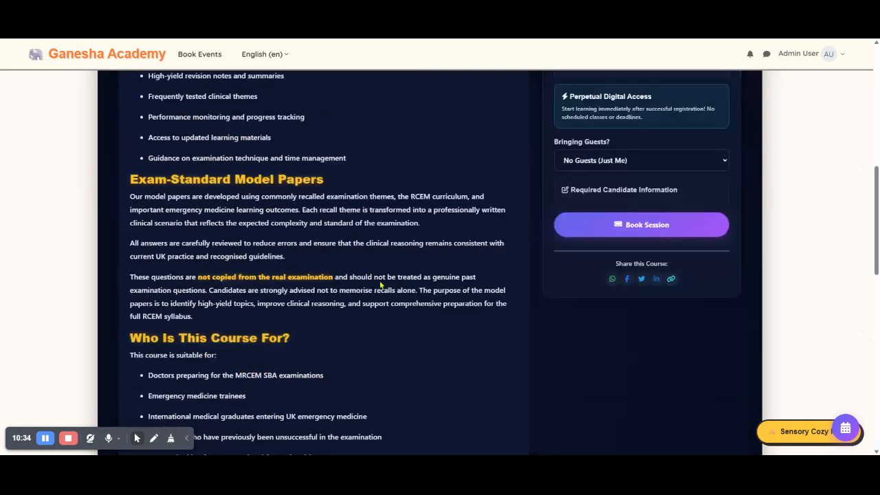
pyautogui.scroll(-6, 380, 285)
pyautogui.scroll(9, 380, 284)
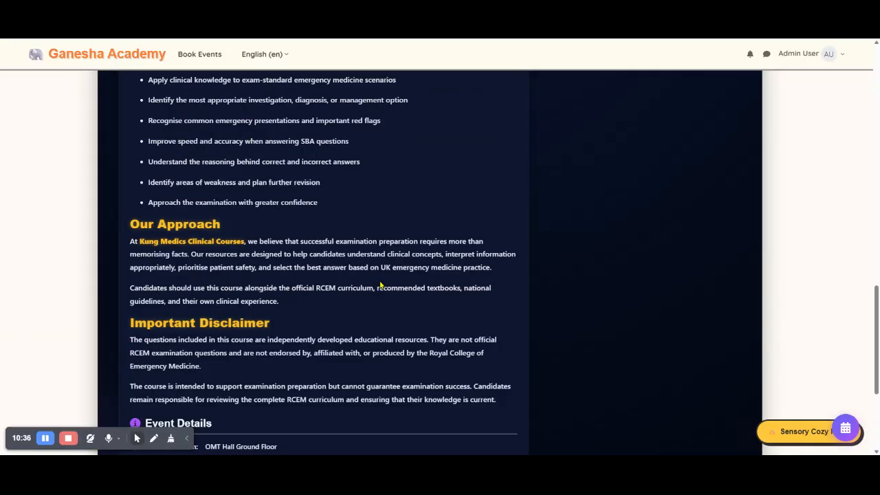
pyautogui.scroll(3, 380, 283)
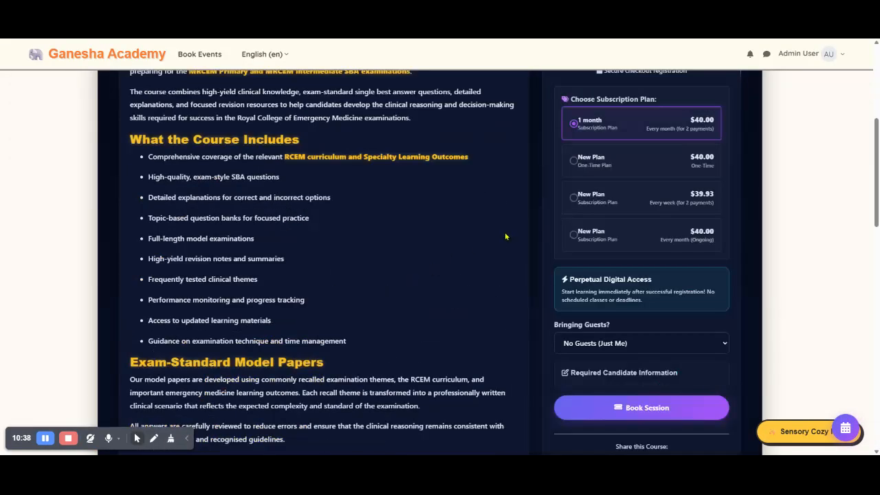
# Step: Book the session with the $40.00 ongoing monthly subscription plan and no guests
pyautogui.click(576, 169)
pyautogui.click(575, 200)
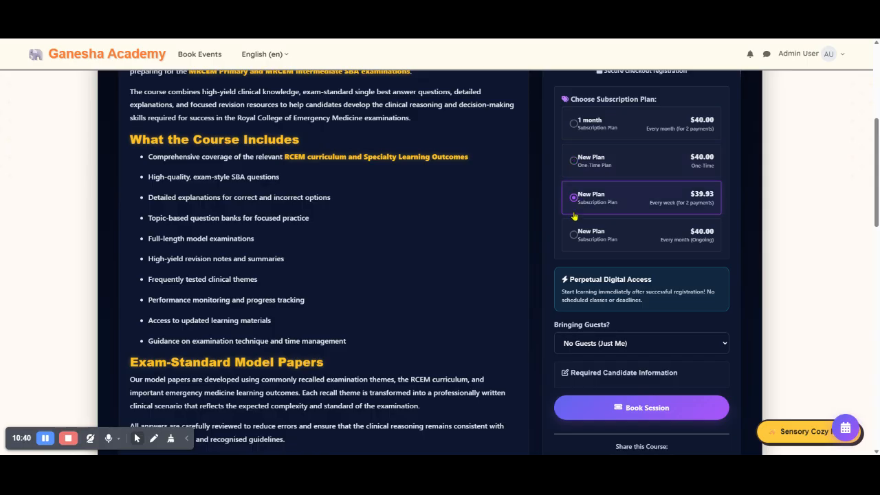
pyautogui.click(575, 236)
pyautogui.scroll(-2, 529, 247)
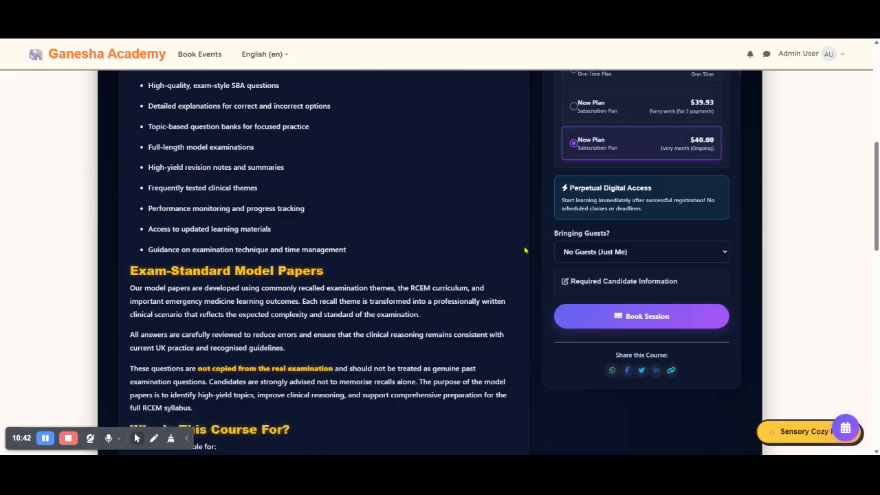
pyautogui.click(640, 257)
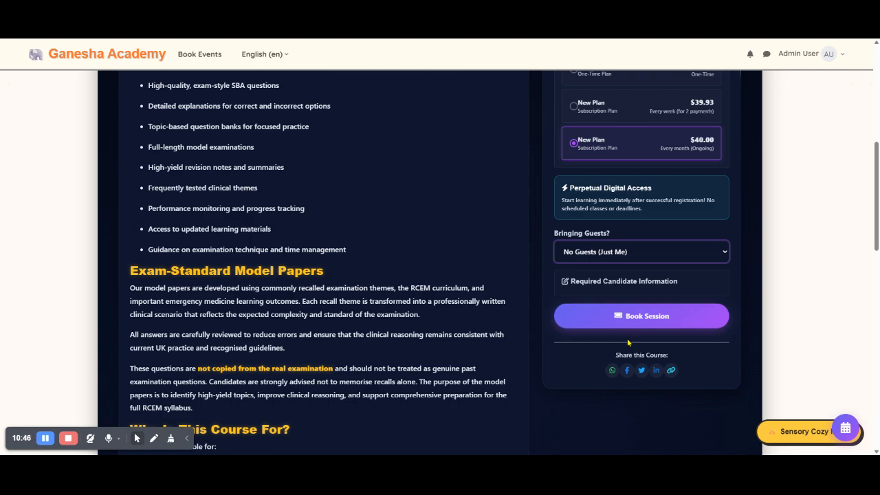
pyautogui.click(633, 290)
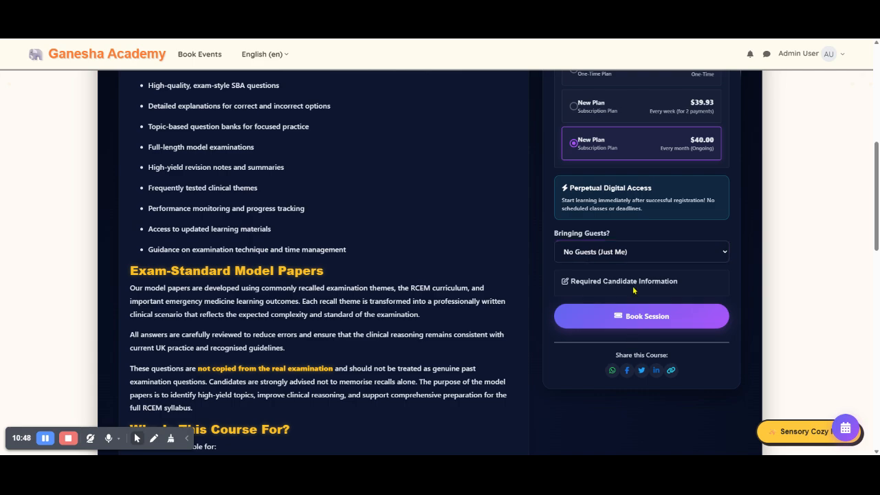
pyautogui.click(640, 316)
# Step: Preview the PayPal payment method at checkout, then switch back to Stripe
pyautogui.scroll(-3, 502, 268)
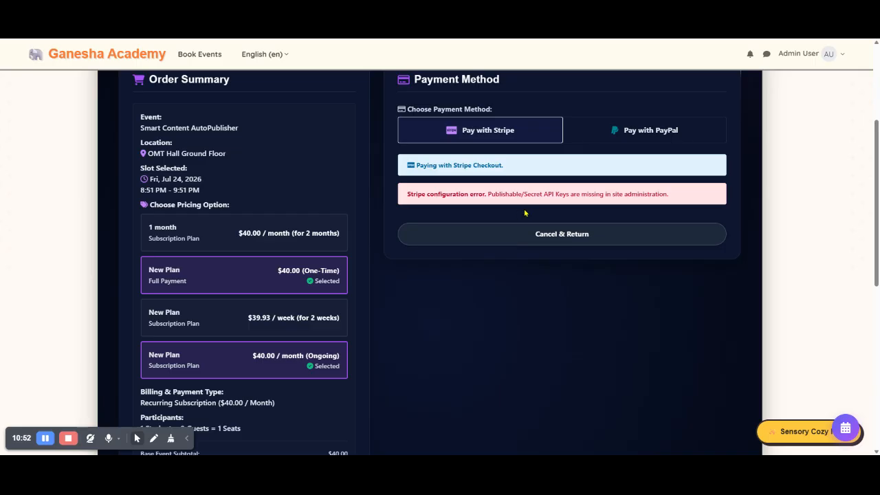
pyautogui.click(652, 131)
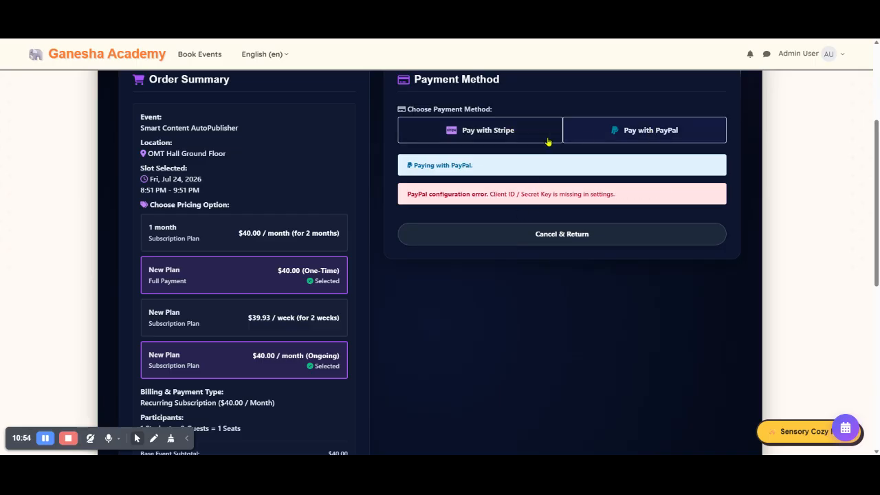
pyautogui.click(522, 135)
# Step: Examine the checkout order summary, including the pricing options, payment breakdown, subscription schedule and coupon code field
pyautogui.scroll(3, 245, 332)
pyautogui.scroll(-10, 248, 335)
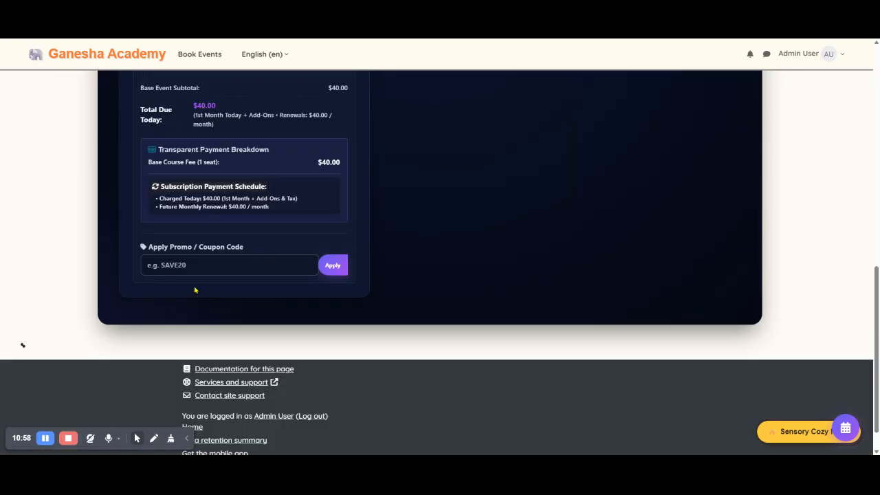
pyautogui.scroll(4, 227, 195)
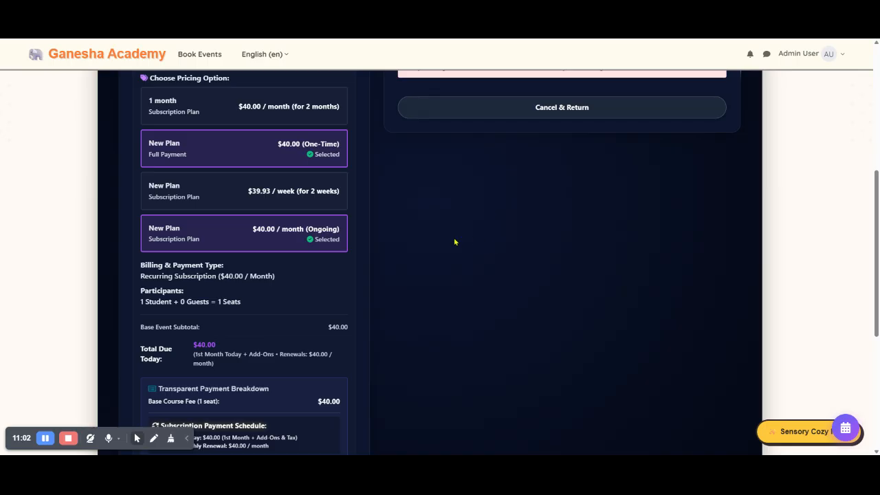
pyautogui.scroll(1, 451, 249)
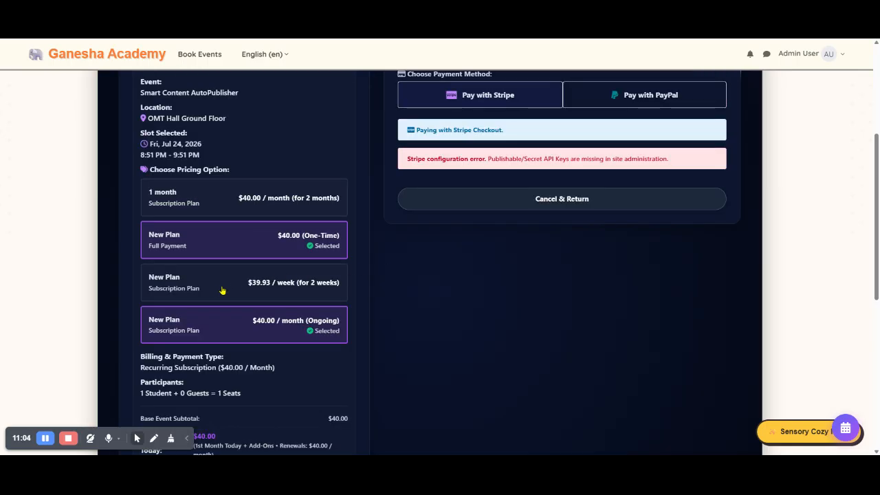
pyautogui.scroll(1, 219, 288)
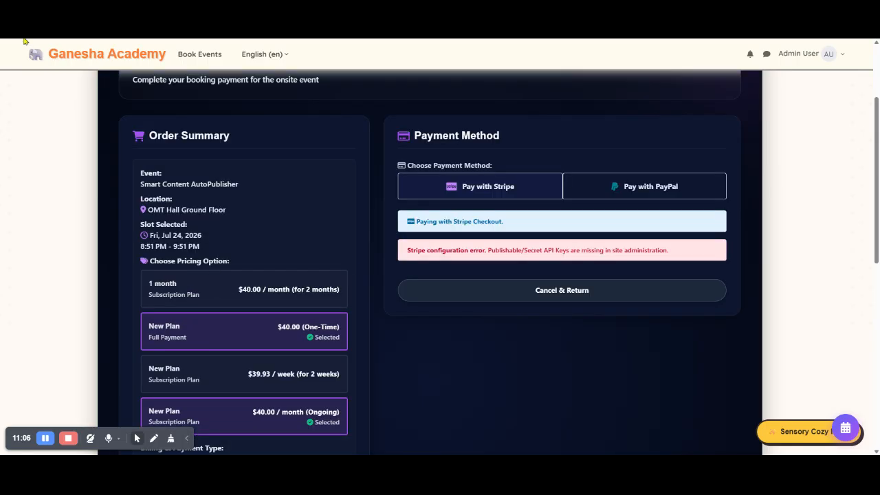
pyautogui.scroll(2, 218, 205)
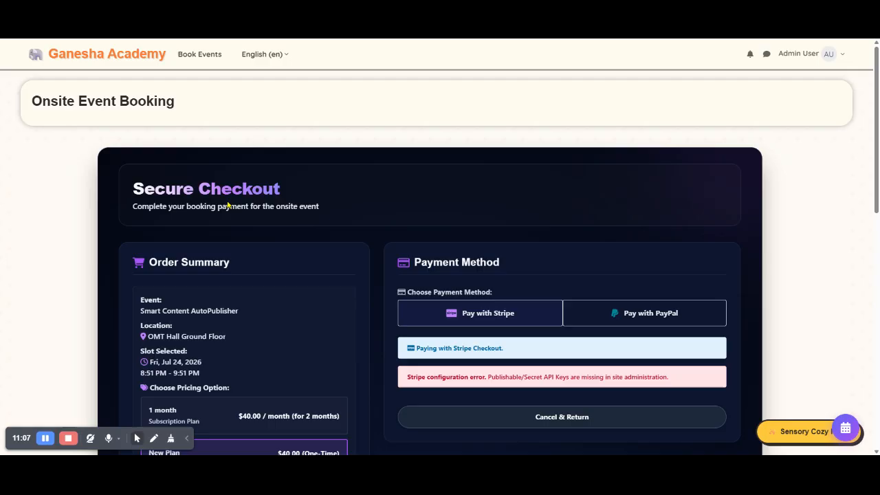
# Step: Leave the checkout without paying and go back through the course page to the event catalog
pyautogui.click(34, 39)
pyautogui.scroll(4, 587, 286)
pyautogui.scroll(-4, 387, 264)
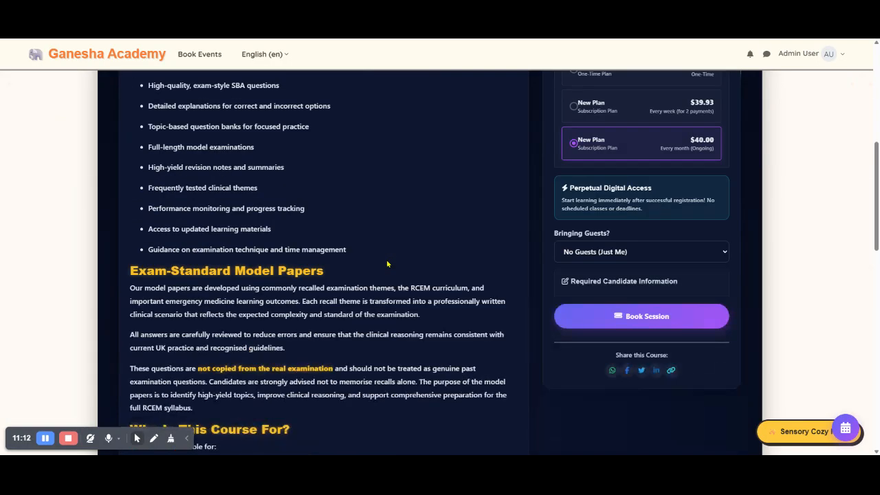
pyautogui.scroll(4, 388, 264)
pyautogui.click(172, 176)
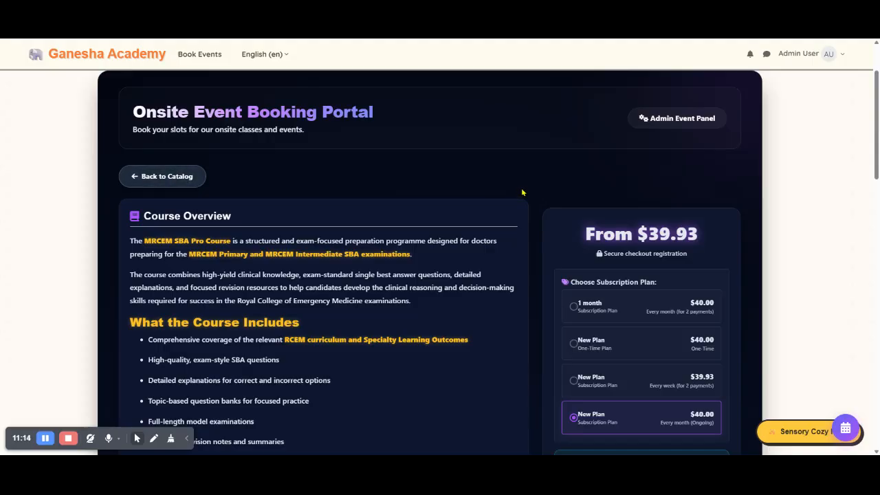
# Step: Examine the pending Smart Content AutoPublisher booking in the student portal and the remaining events in the catalog
pyautogui.scroll(-1, 557, 257)
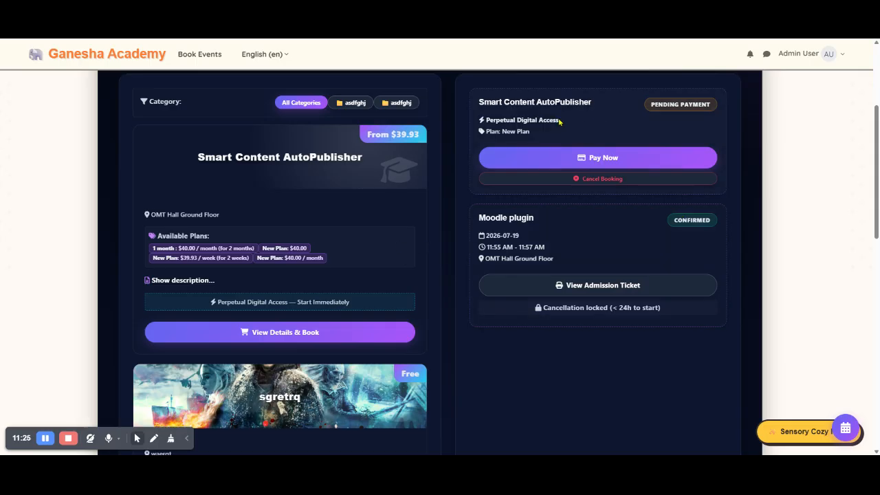
pyautogui.scroll(-3, 301, 213)
pyautogui.scroll(-8, 368, 222)
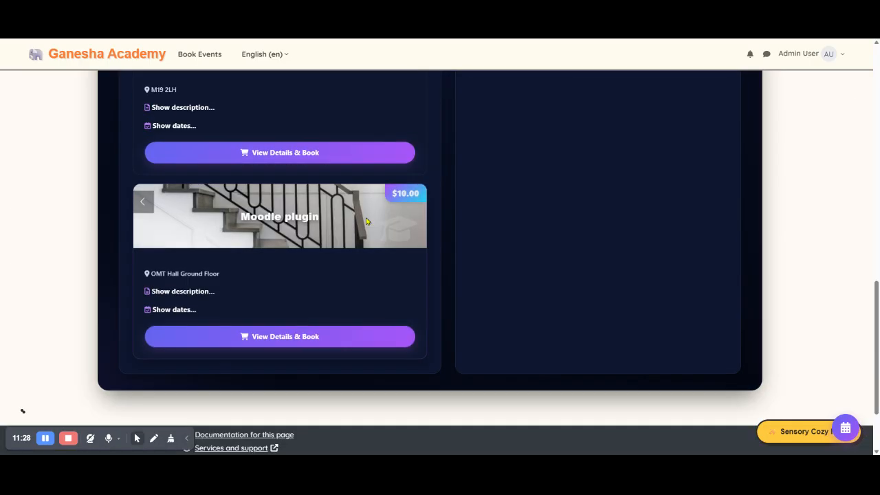
pyautogui.scroll(12, 367, 221)
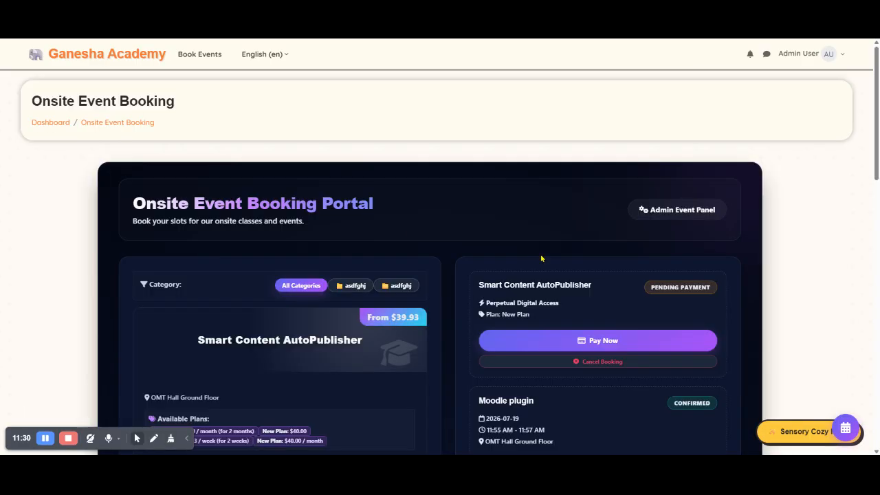
pyautogui.scroll(-1, 541, 259)
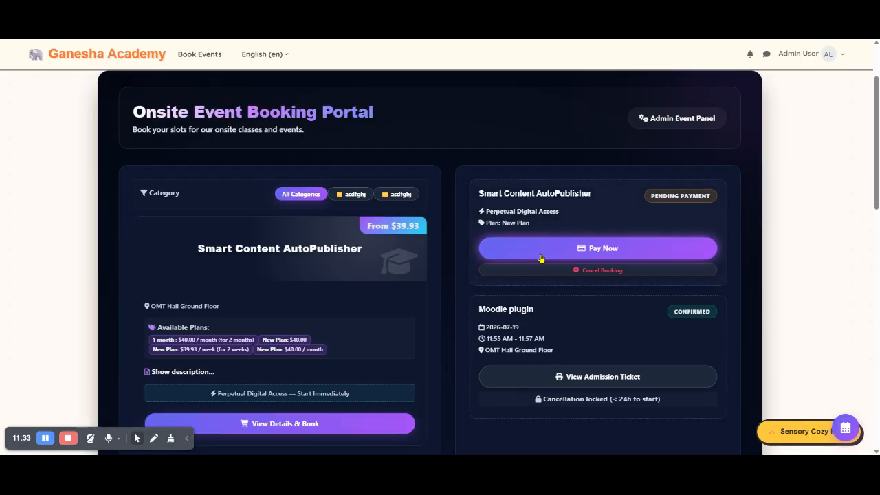